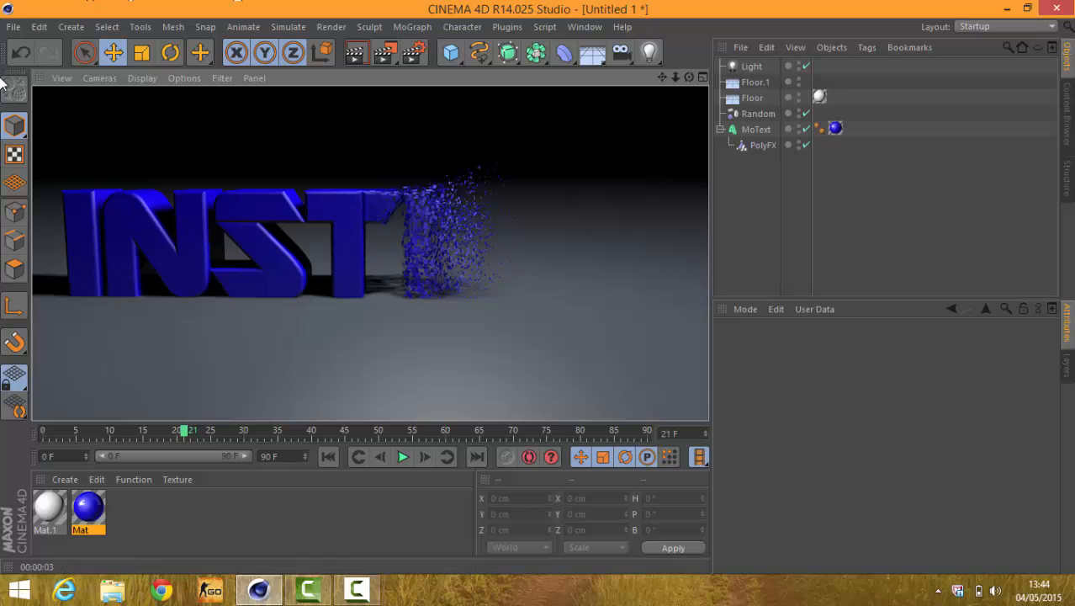
Step: Create a new empty project
{"action": "left_click", "coordinate": [13, 26]}
{"action": "left_click", "coordinate": [33, 50]}
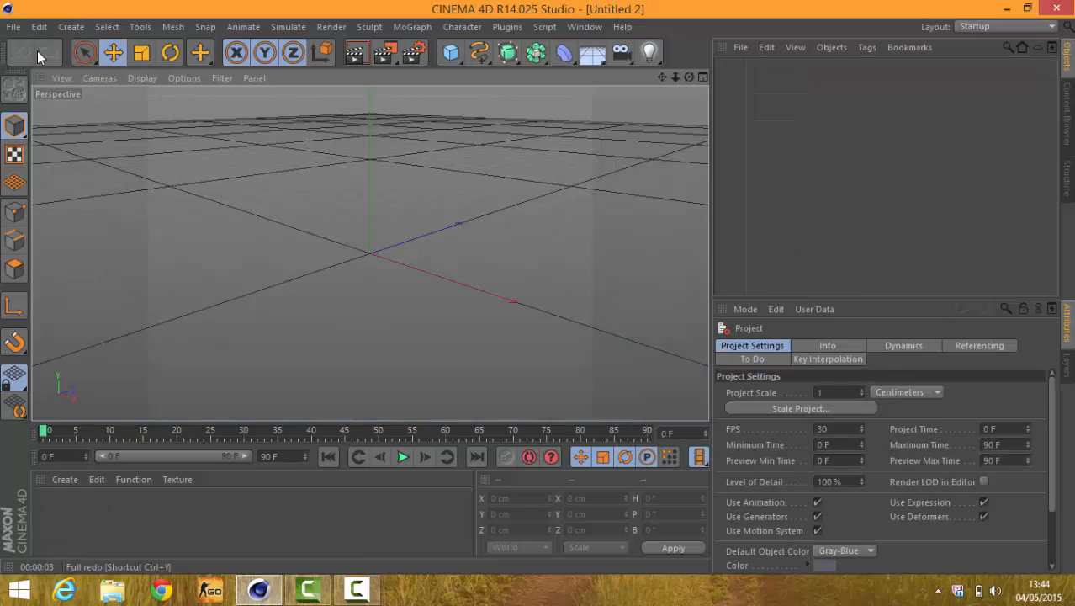
{"action": "left_click_drag", "start_coordinate": [689, 76], "coordinate": [679, 81]}
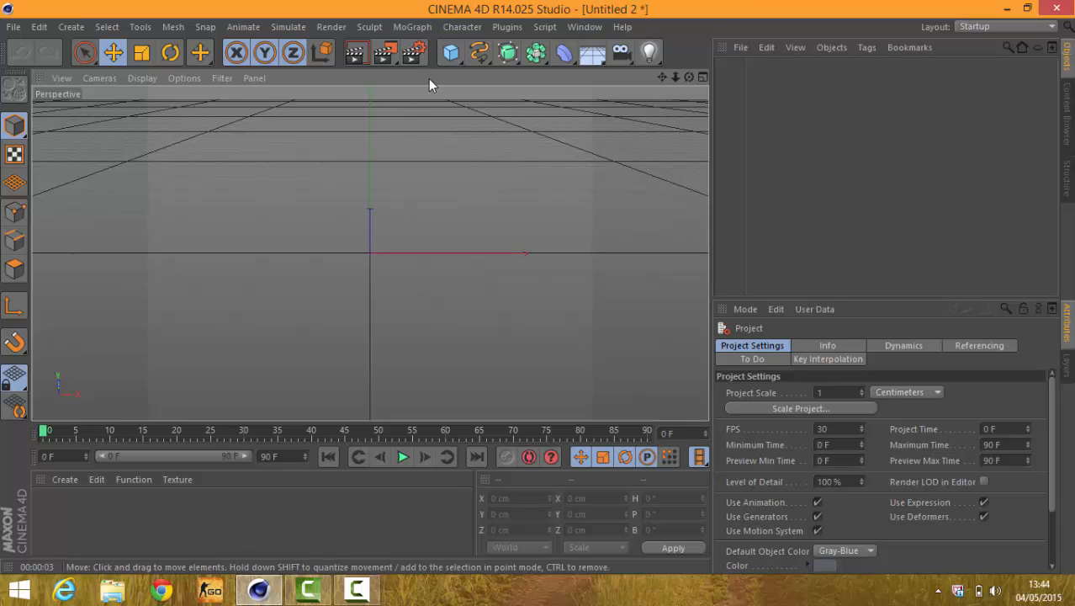
Step: Set the render output size to 1920 by 1080 pixels and the frame range to All Frames
{"action": "left_click", "coordinate": [413, 52]}
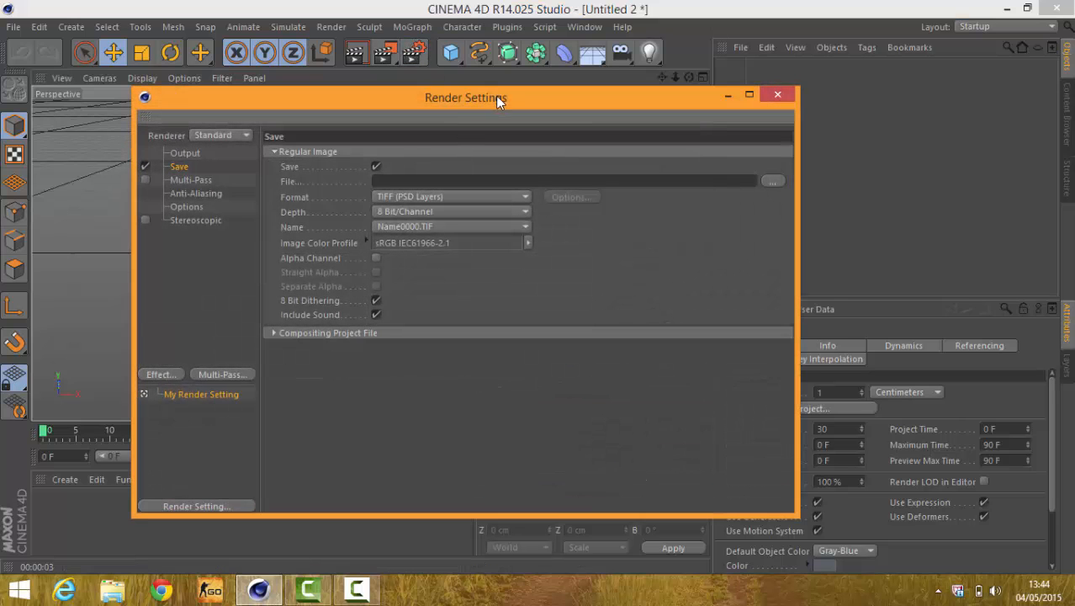
{"action": "left_click", "coordinate": [185, 154]}
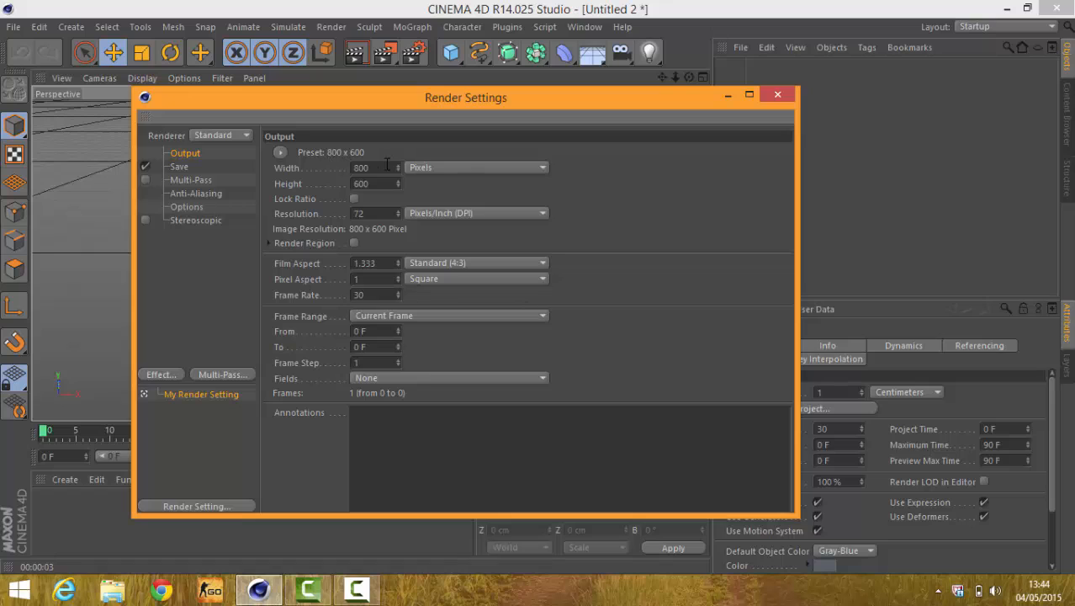
{"action": "double_click", "coordinate": [370, 168]}
{"action": "key", "text": "BackSpace"}
{"action": "type", "text": "1920"}
{"action": "double_click", "coordinate": [370, 184]}
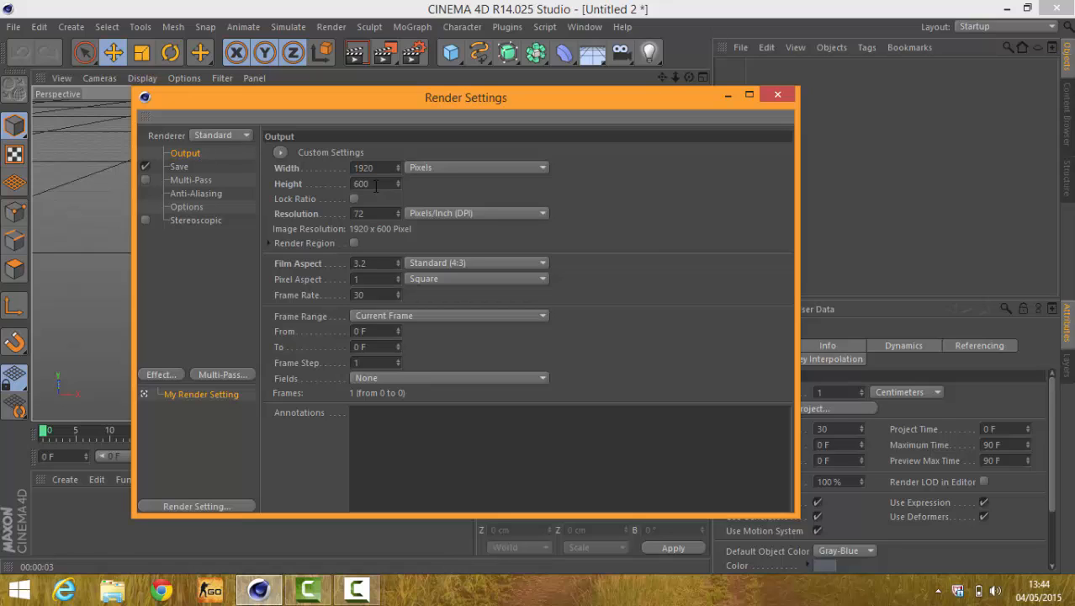
{"action": "key", "text": "BackSpace"}
{"action": "type", "text": "1080"}
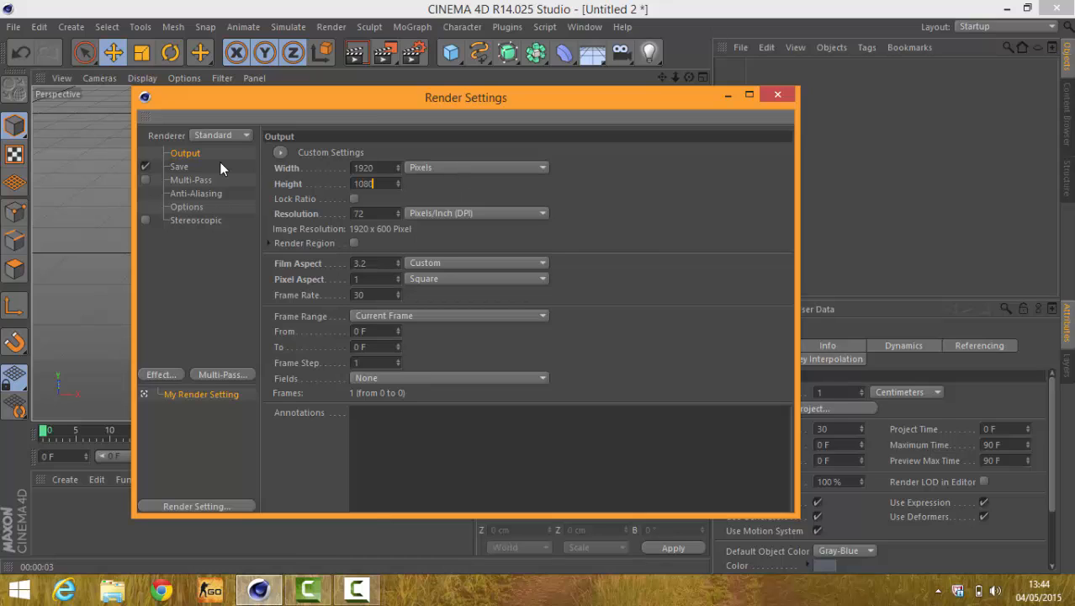
{"action": "left_click", "coordinate": [393, 320]}
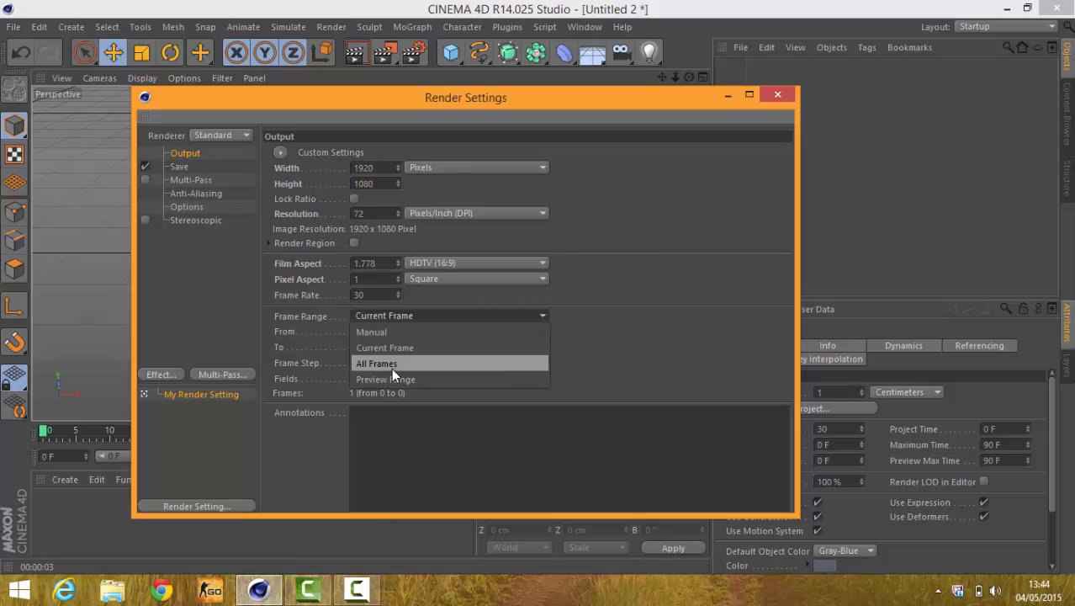
{"action": "left_click", "coordinate": [395, 363]}
Step: Set the render's save file to "tutorial" on the Desktop and enable Multi-Pass, then close the render settings
{"action": "left_click", "coordinate": [176, 167]}
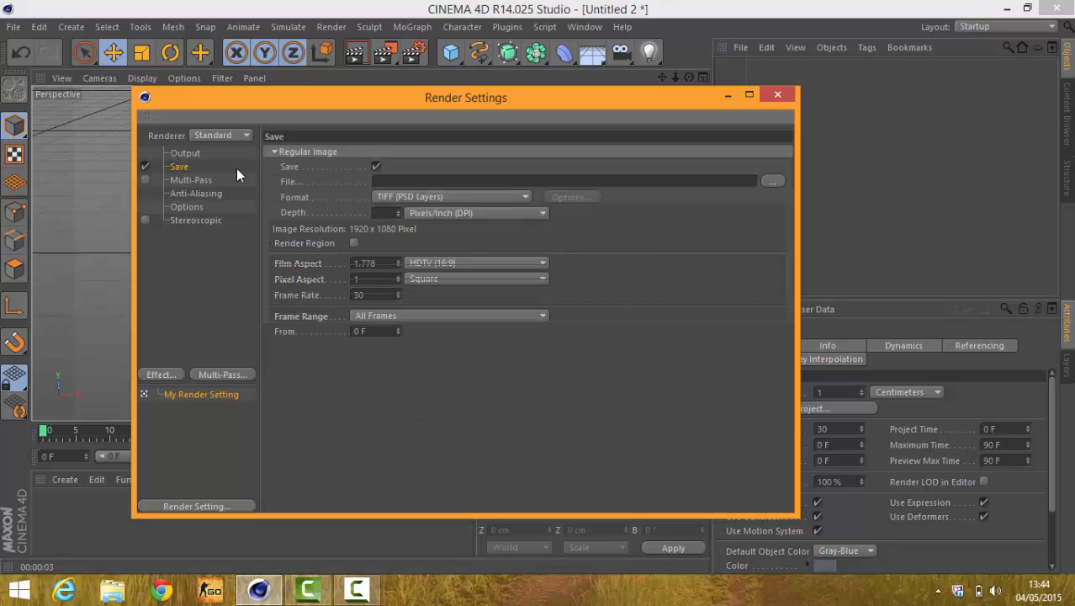
{"action": "left_click", "coordinate": [772, 181]}
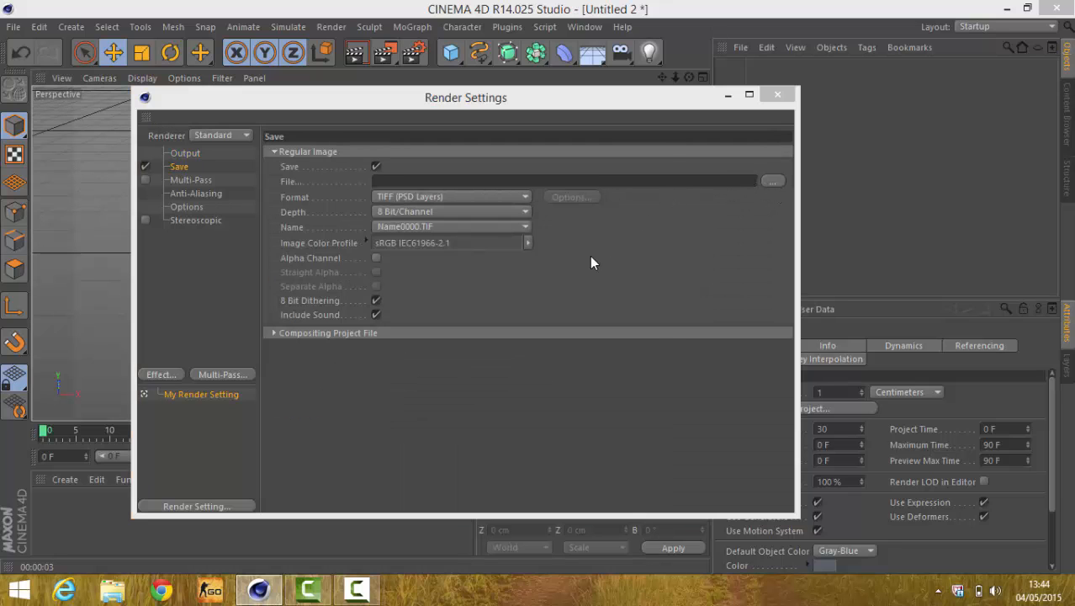
{"action": "type", "text": "tutorial"}
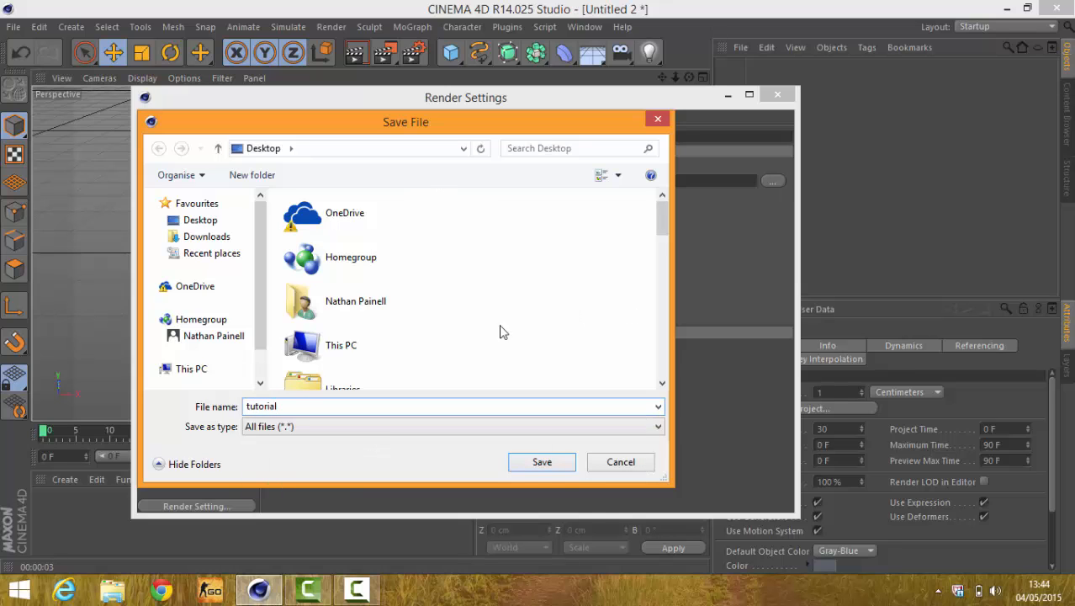
{"action": "left_click", "coordinate": [548, 461]}
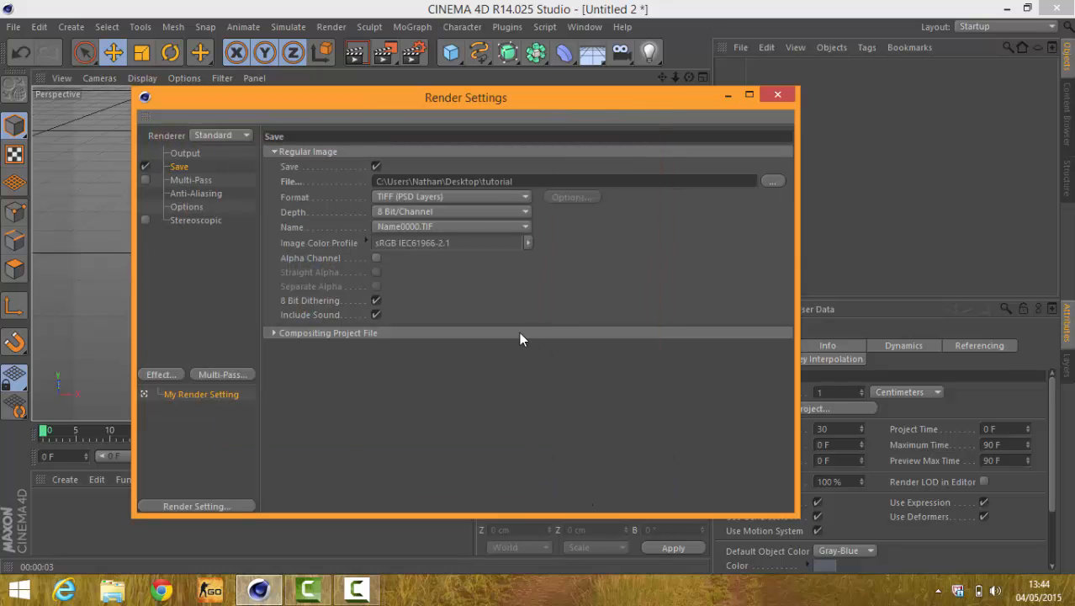
{"action": "left_click", "coordinate": [144, 180]}
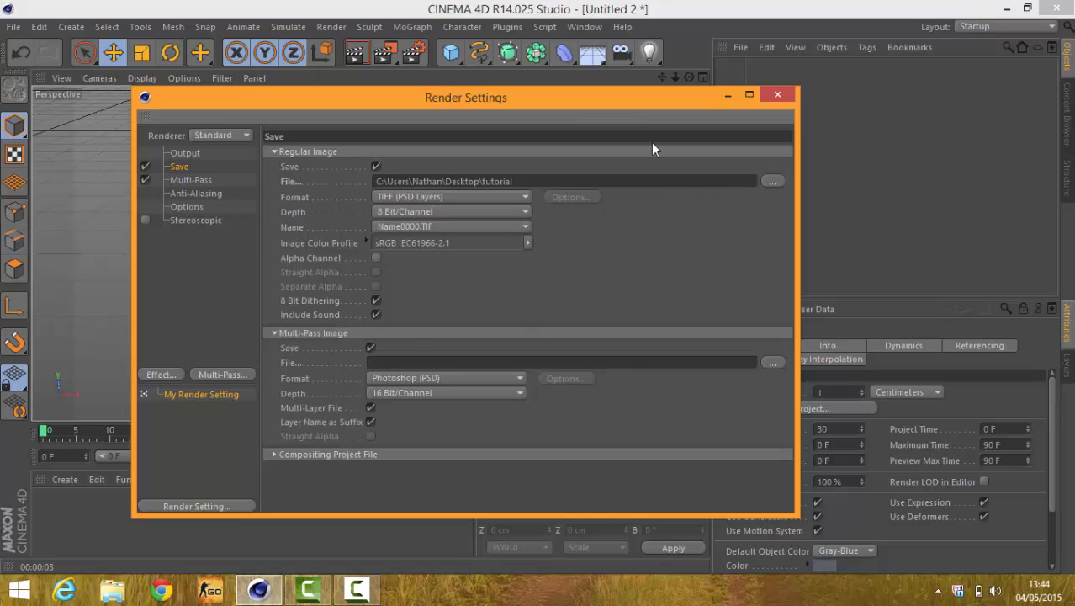
{"action": "left_click", "coordinate": [776, 91]}
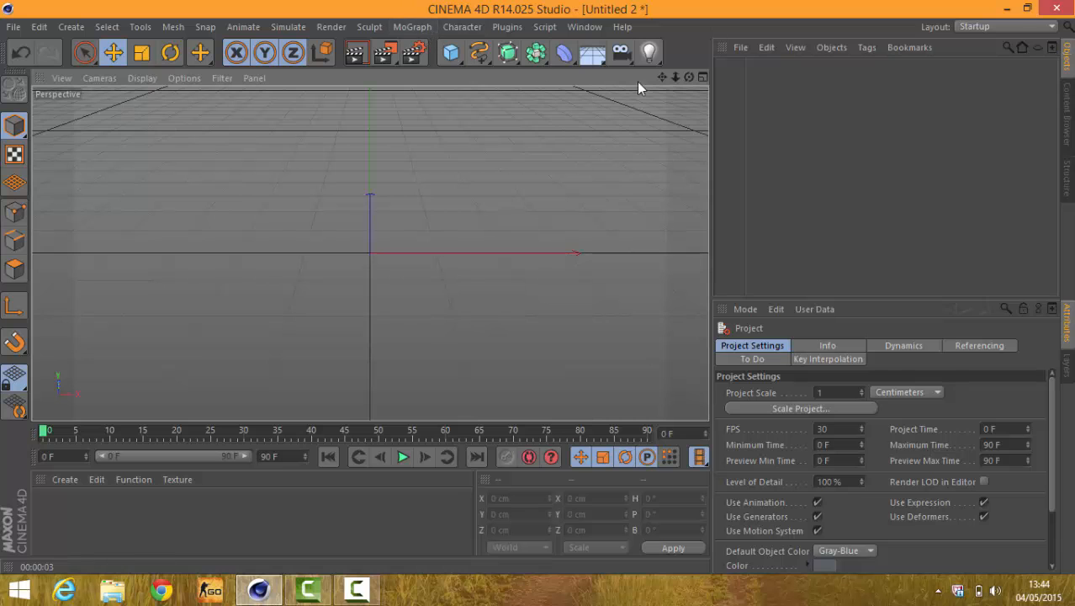
Step: Add a MoText object and move it along the X axis to about -178 cm
{"action": "mouse_move", "coordinate": [688, 77]}
{"action": "left_mouse_down"}
{"action": "mouse_move", "coordinate": [627, 114]}
{"action": "mouse_move", "coordinate": [706, 81]}
{"action": "left_mouse_up"}
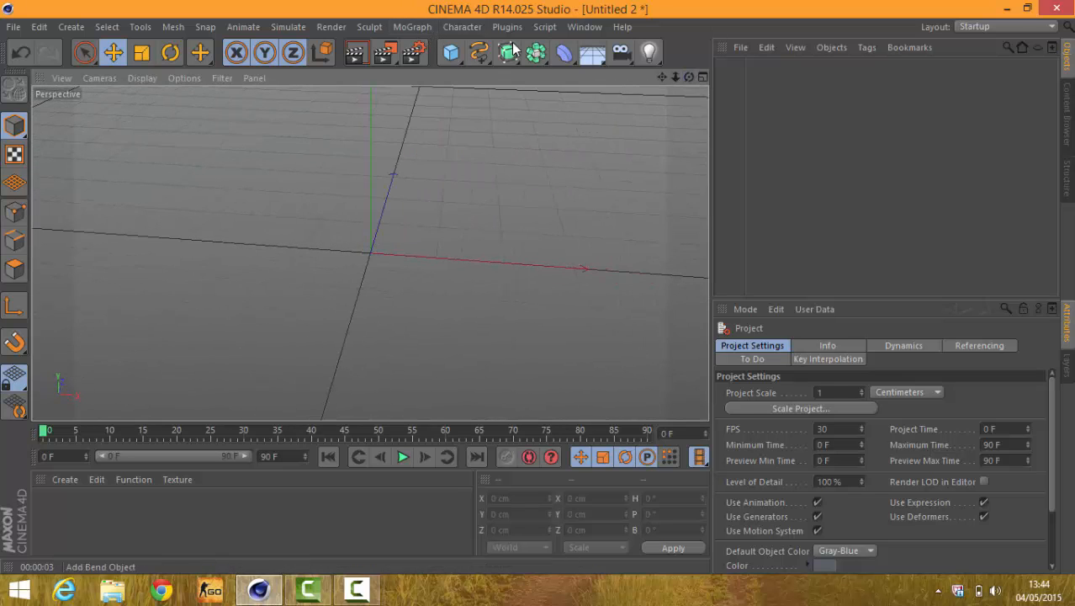
{"action": "left_click", "coordinate": [426, 26]}
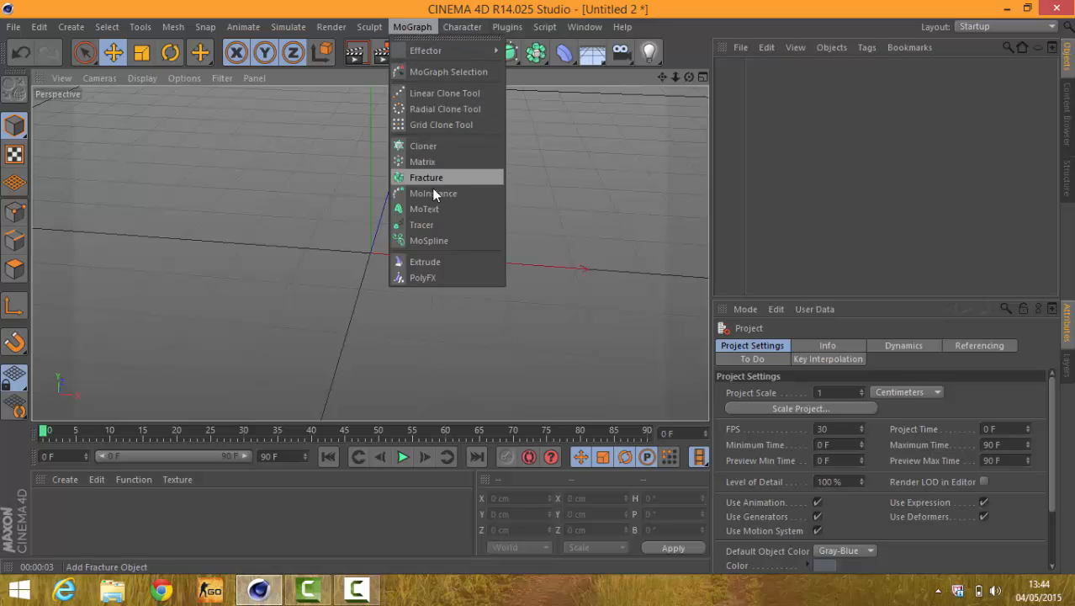
{"action": "left_click", "coordinate": [434, 211]}
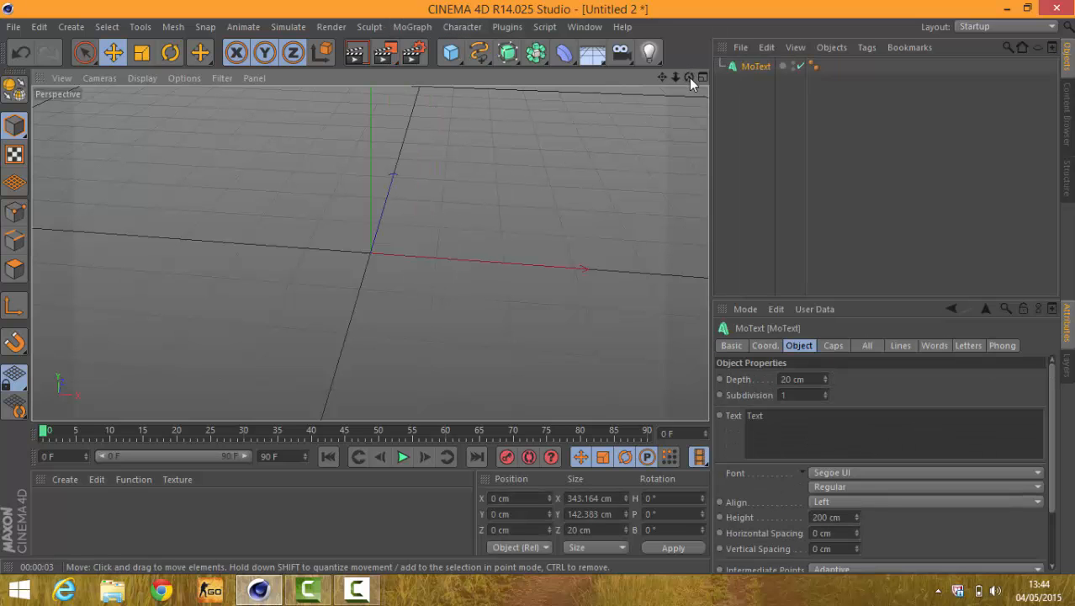
{"action": "left_click_drag", "start_coordinate": [688, 77], "coordinate": [610, 239]}
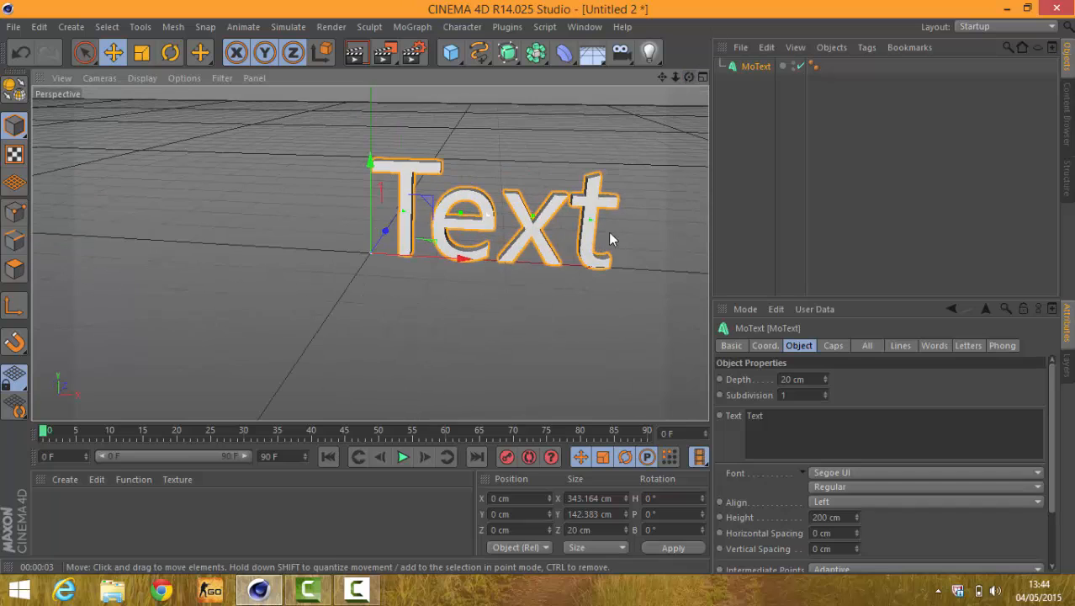
{"action": "left_click_drag", "start_coordinate": [466, 261], "coordinate": [338, 262]}
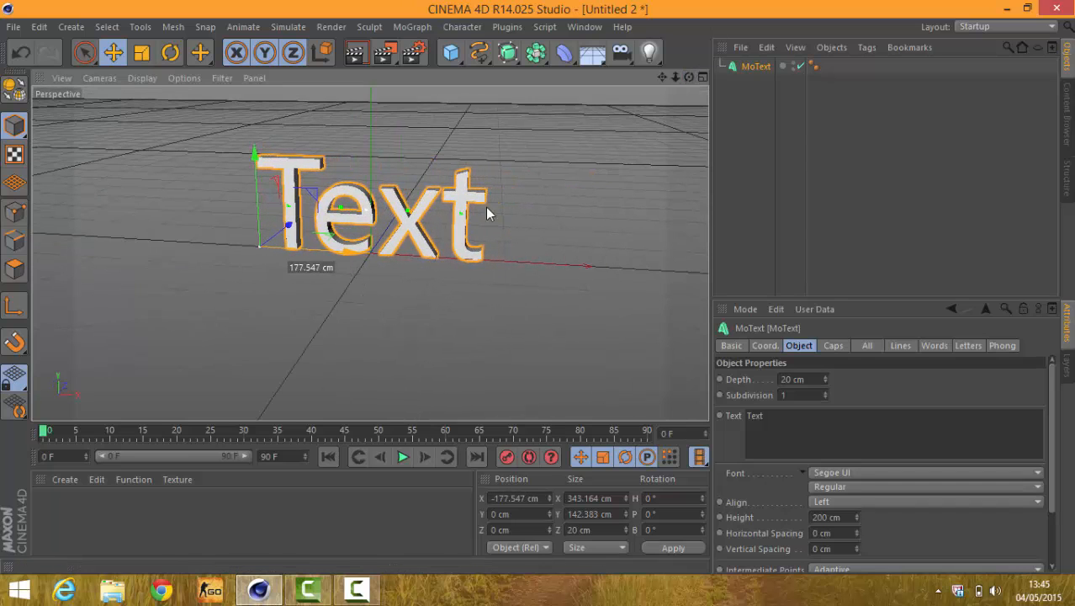
Step: Replace the MoText object's placeholder text with INSTINCT
{"action": "left_click_drag", "start_coordinate": [689, 77], "coordinate": [885, 520]}
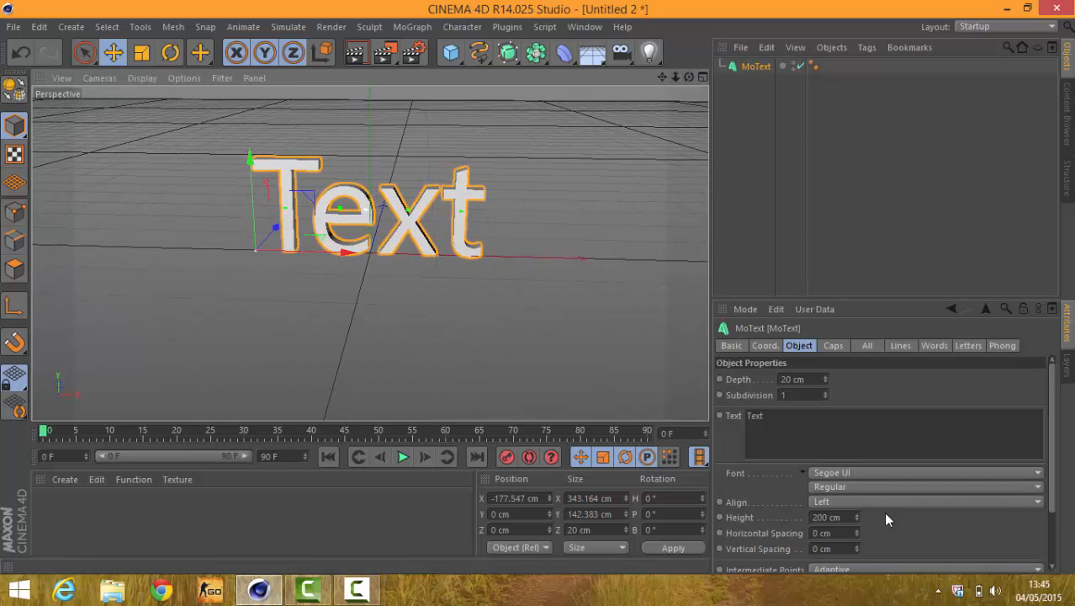
{"action": "left_click", "coordinate": [820, 429]}
{"action": "key", "text": "ctrl+a"}
{"action": "key", "text": "BackSpace"}
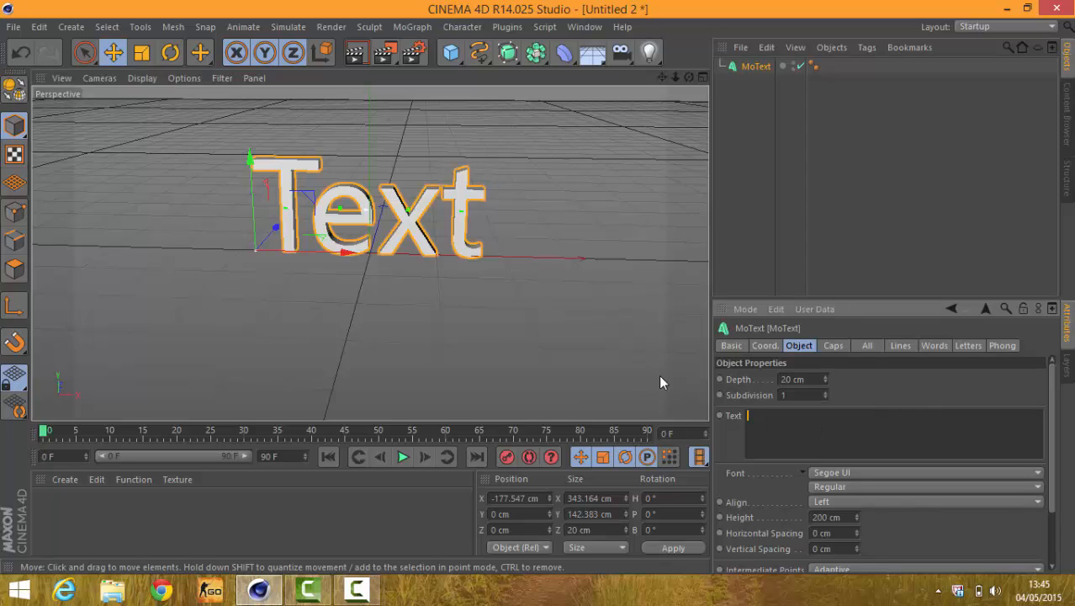
{"action": "type", "text": "INSTINCT"}
{"action": "left_click", "coordinate": [847, 374]}
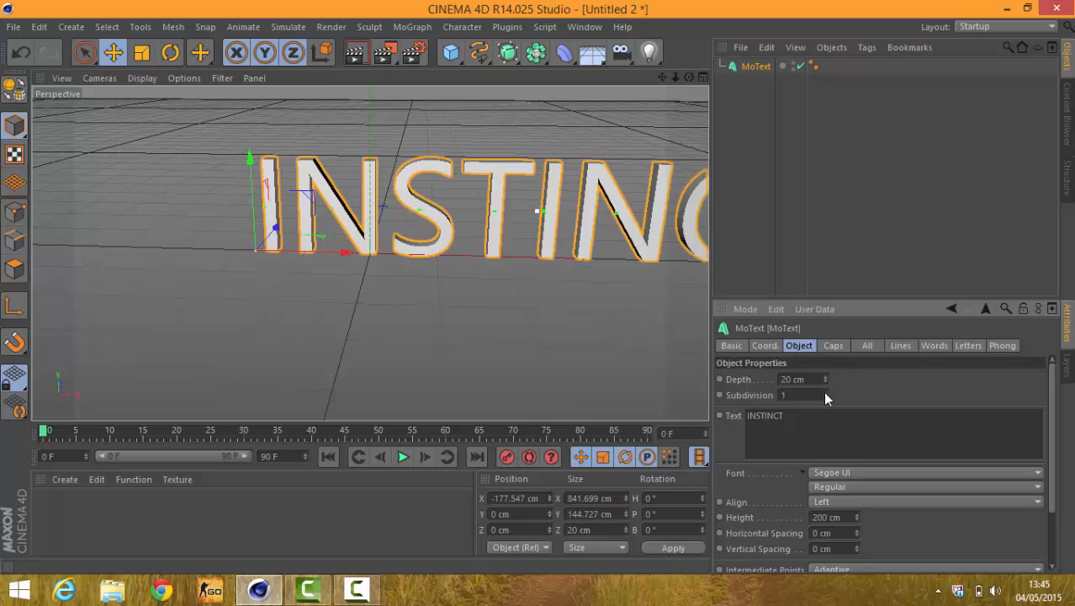
Step: Change the text's font to AR DESTINE and move the text along the X axis to about -383 cm
{"action": "left_click", "coordinate": [847, 473]}
{"action": "scroll", "coordinate": [937, 219], "scroll_direction": "up", "scroll_amount": 10}
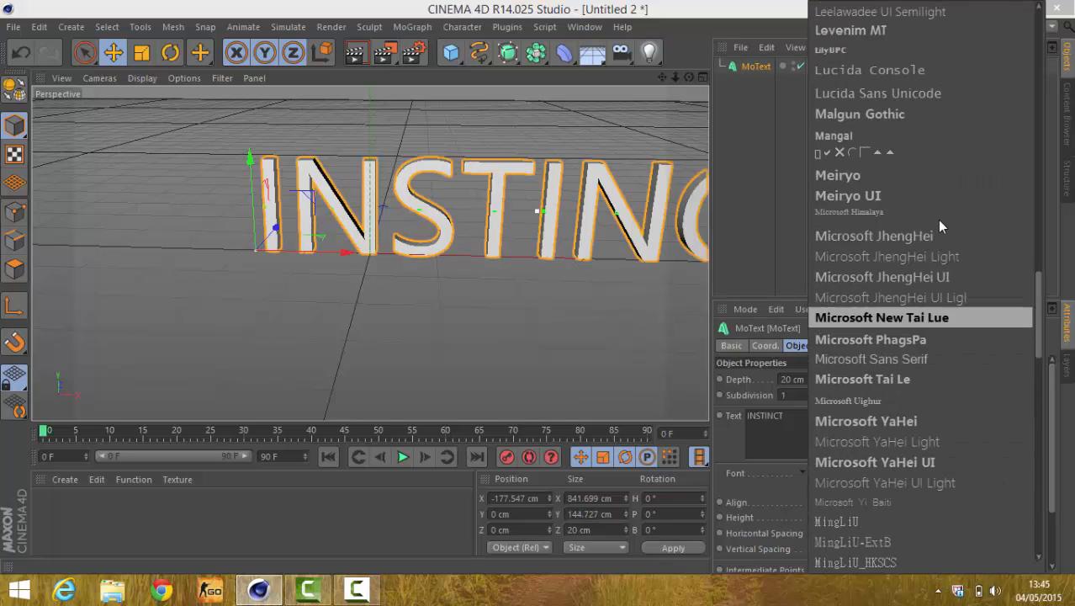
{"action": "scroll", "coordinate": [937, 219], "scroll_direction": "up", "scroll_amount": 15}
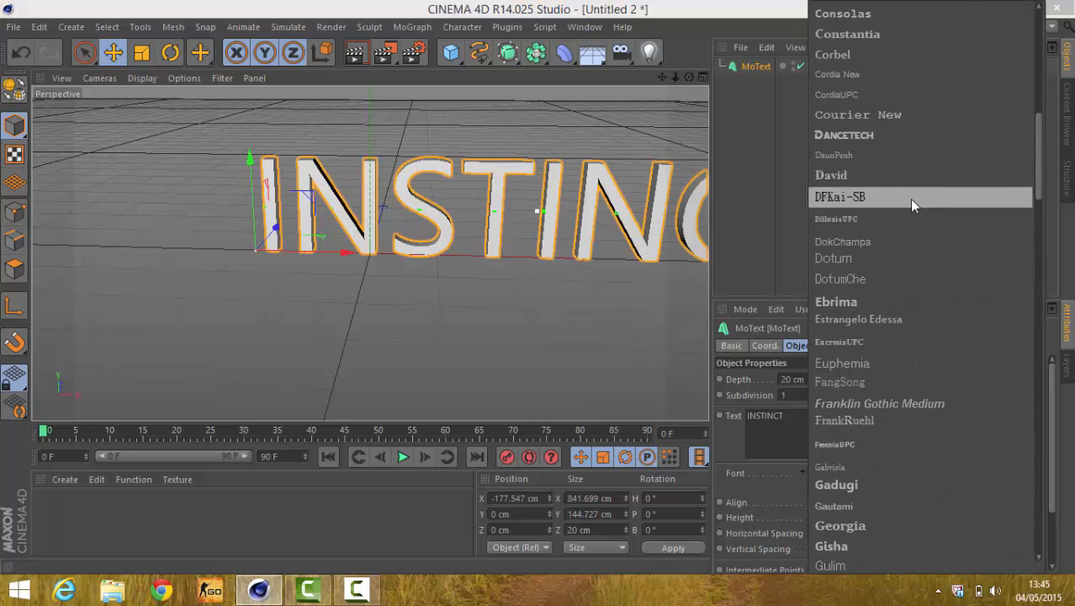
{"action": "scroll", "coordinate": [883, 110], "scroll_direction": "up", "scroll_amount": 5}
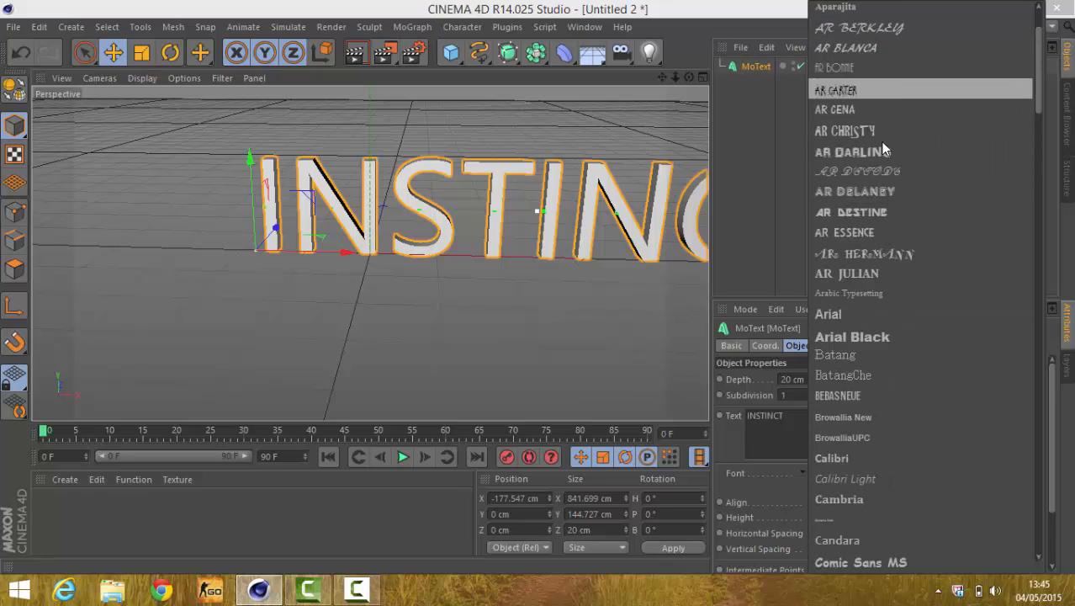
{"action": "left_click", "coordinate": [890, 212]}
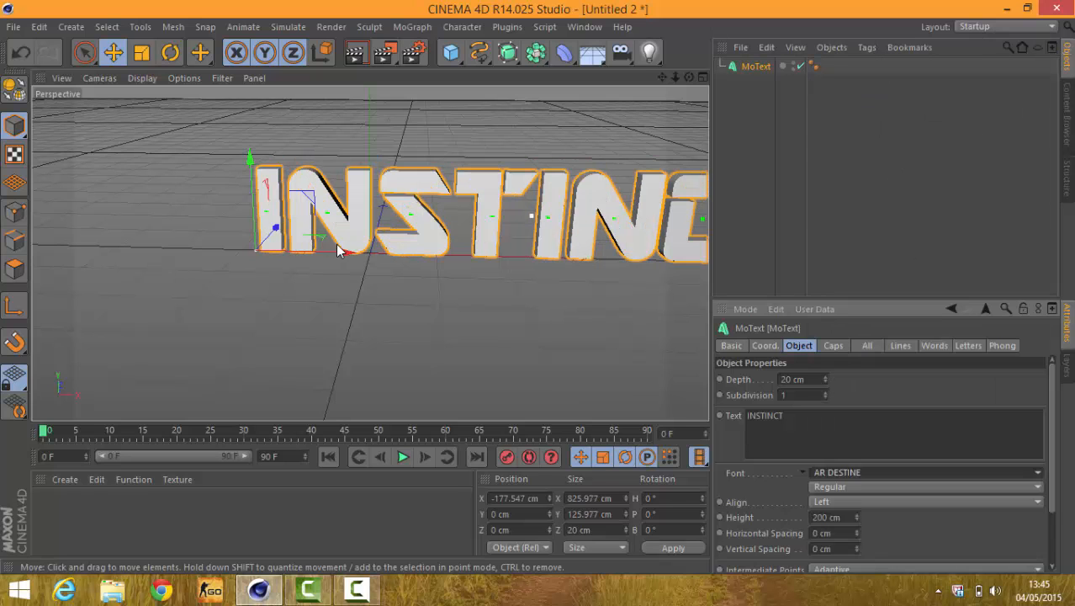
{"action": "left_click_drag", "start_coordinate": [341, 253], "coordinate": [212, 252]}
Step: Set the MoText object's extrusion depth to 75 cm
{"action": "left_click_drag", "start_coordinate": [818, 381], "coordinate": [643, 381]}
{"action": "key", "text": "BackSpace"}
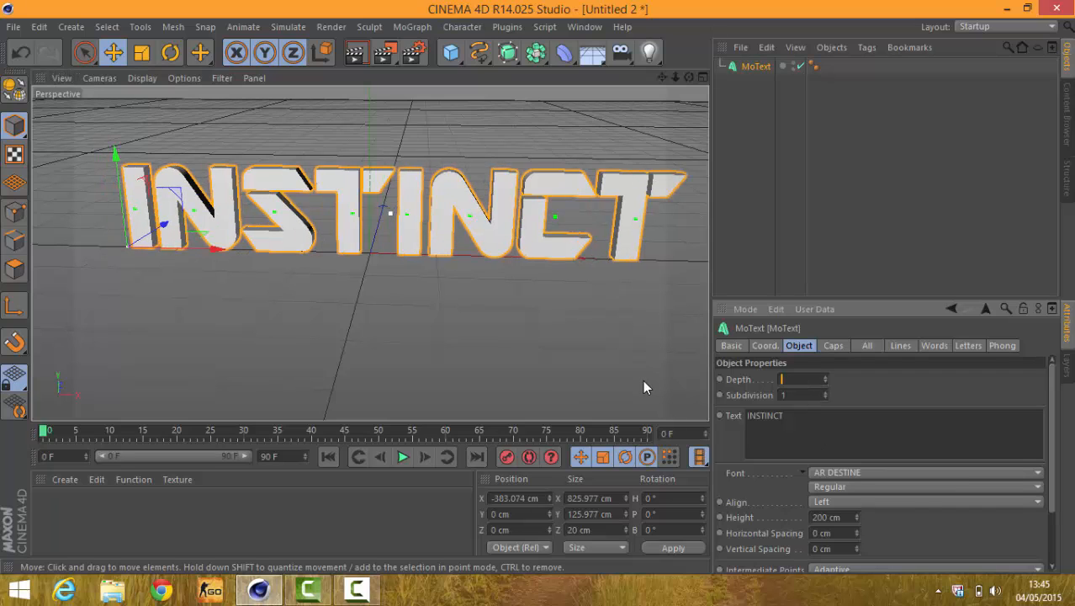
{"action": "type", "text": "75"}
{"action": "key", "text": "Return"}
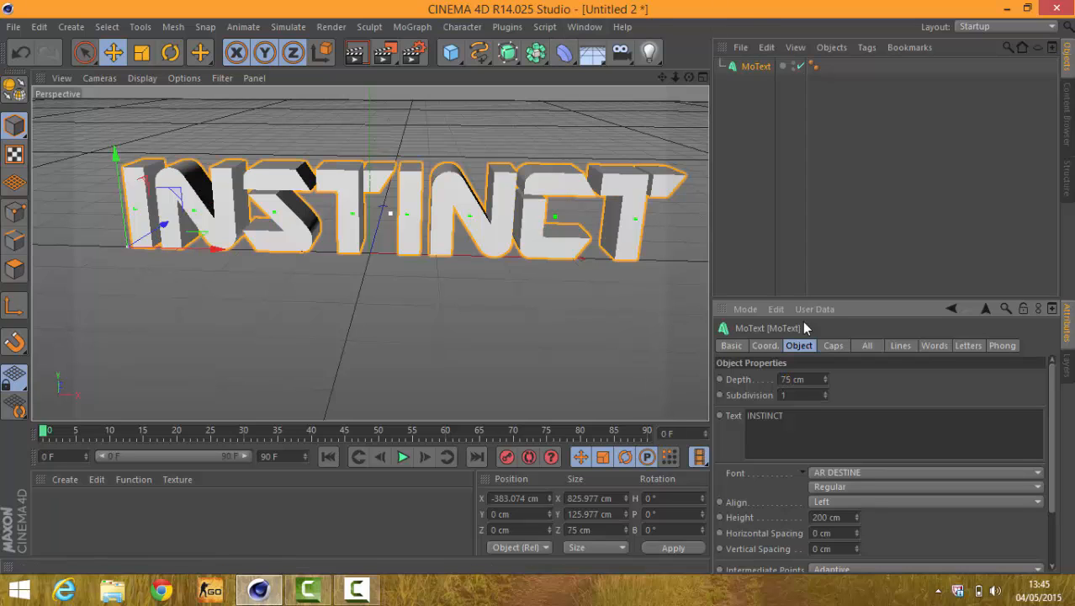
Step: Set the MoText object's subdivision to 12 and its intermediate points to Subdivided
{"action": "left_click", "coordinate": [802, 398]}
{"action": "left_click_drag", "start_coordinate": [803, 398], "coordinate": [761, 394]}
{"action": "type", "text": "12"}
{"action": "scroll", "coordinate": [890, 468], "scroll_direction": "down", "scroll_amount": 3}
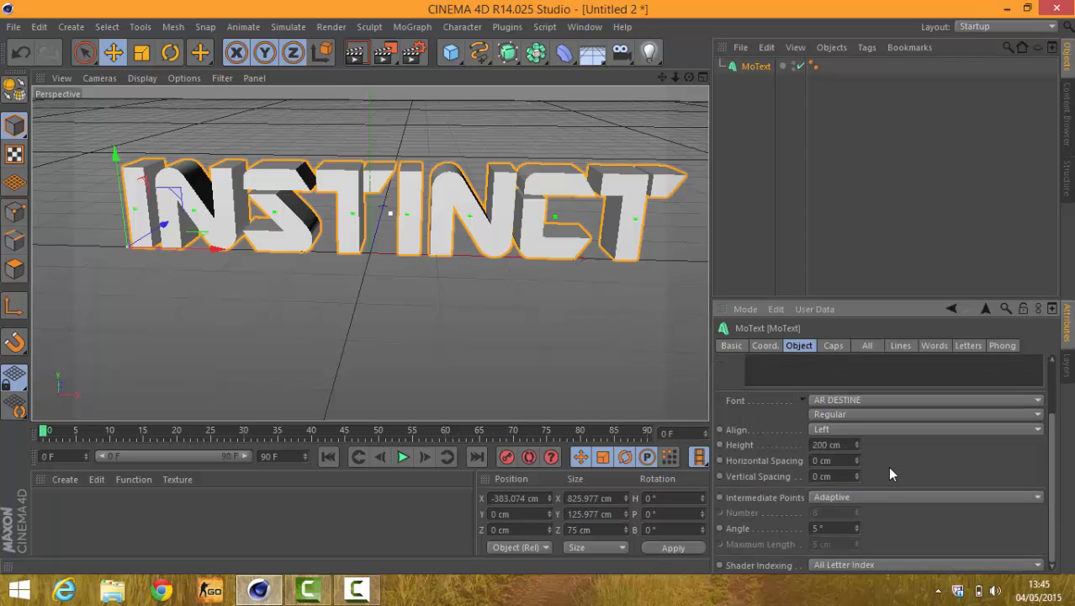
{"action": "left_click", "coordinate": [858, 497]}
{"action": "left_click", "coordinate": [844, 481]}
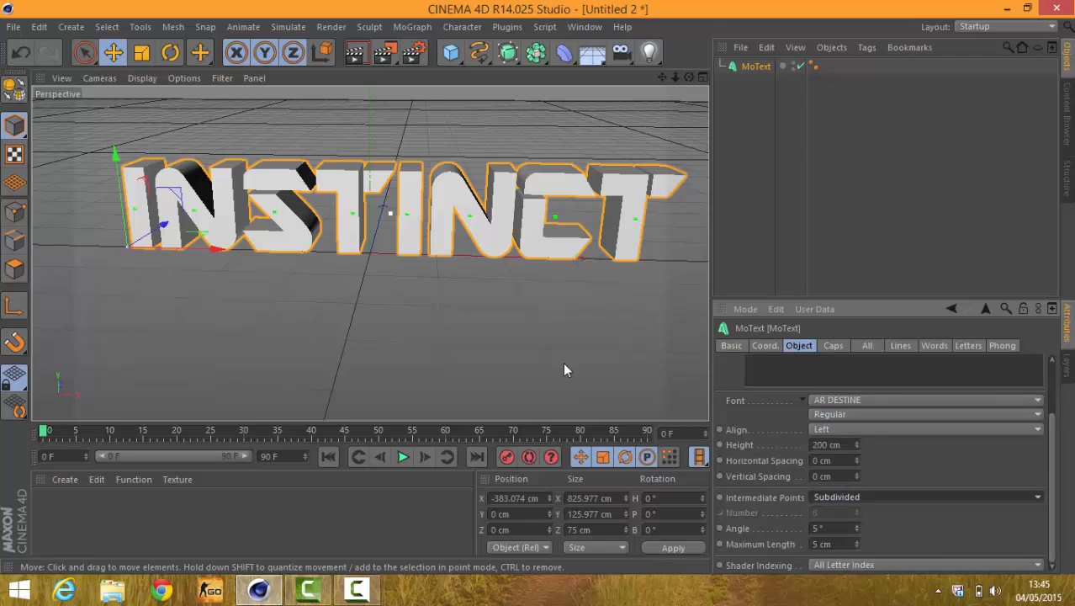
Step: Change both the start and end caps of the text to Fillet Cap
{"action": "left_click", "coordinate": [833, 347]}
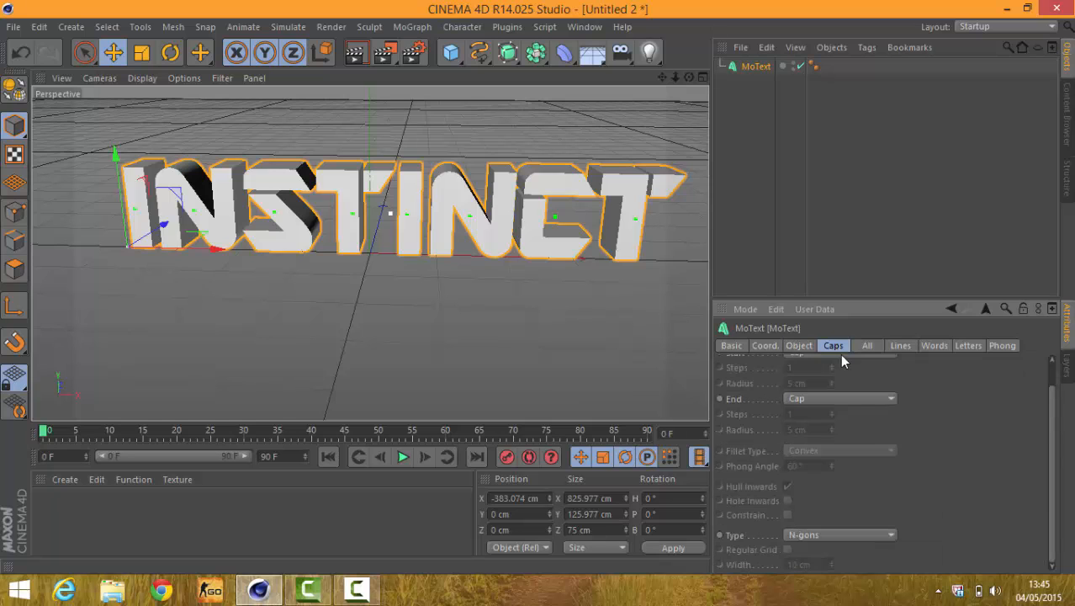
{"action": "left_click", "coordinate": [835, 383]}
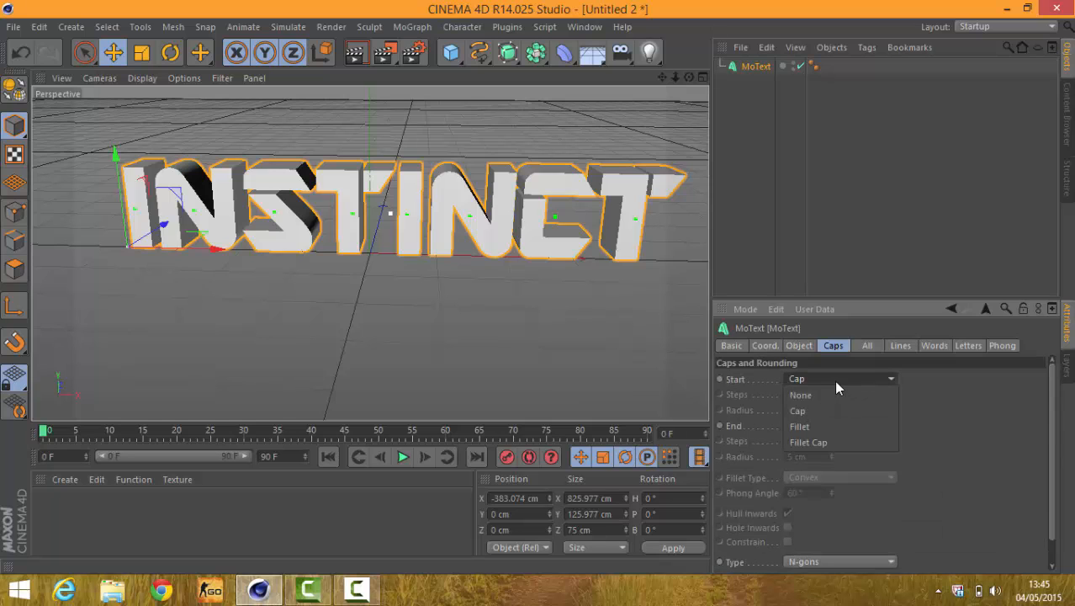
{"action": "left_click", "coordinate": [821, 438]}
{"action": "left_click", "coordinate": [824, 427]}
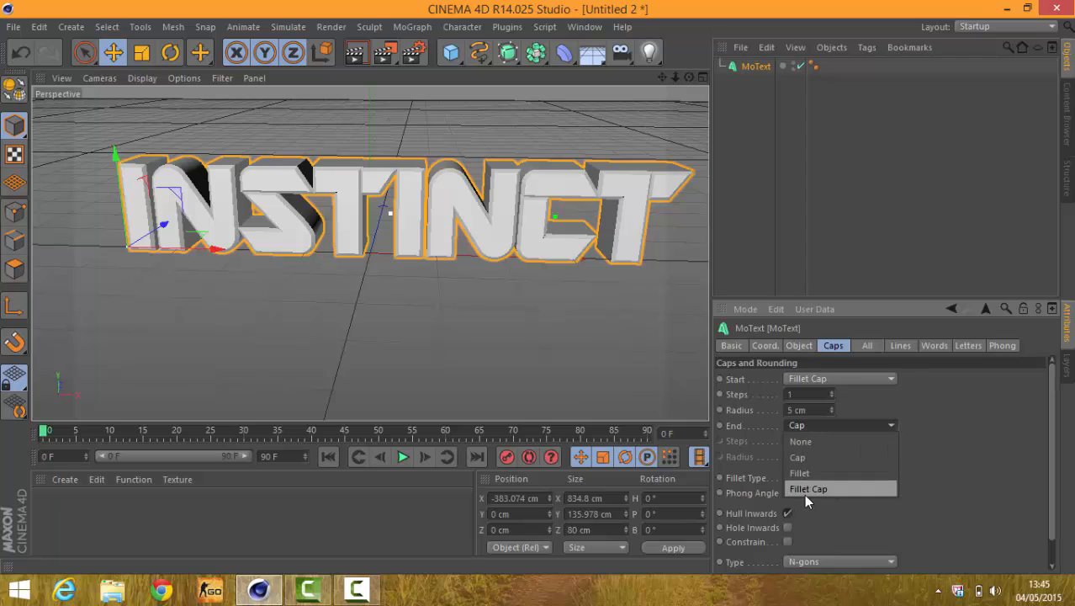
{"action": "left_click", "coordinate": [806, 487]}
Step: Set the start cap's fillet to 3 steps with a 4 cm radius
{"action": "left_click_drag", "start_coordinate": [812, 394], "coordinate": [554, 343]}
{"action": "key", "text": "BackSpace"}
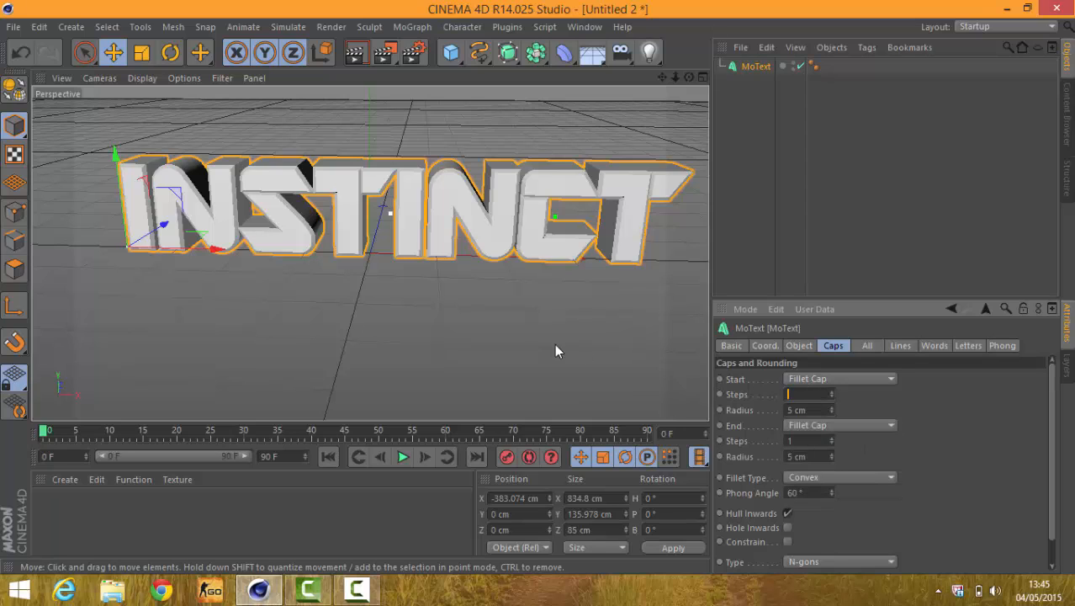
{"action": "type", "text": "3"}
{"action": "key", "text": "Return"}
{"action": "left_click_drag", "start_coordinate": [810, 410], "coordinate": [467, 380]}
{"action": "key", "text": "BackSpace"}
{"action": "type", "text": "4"}
{"action": "key", "text": "Return"}
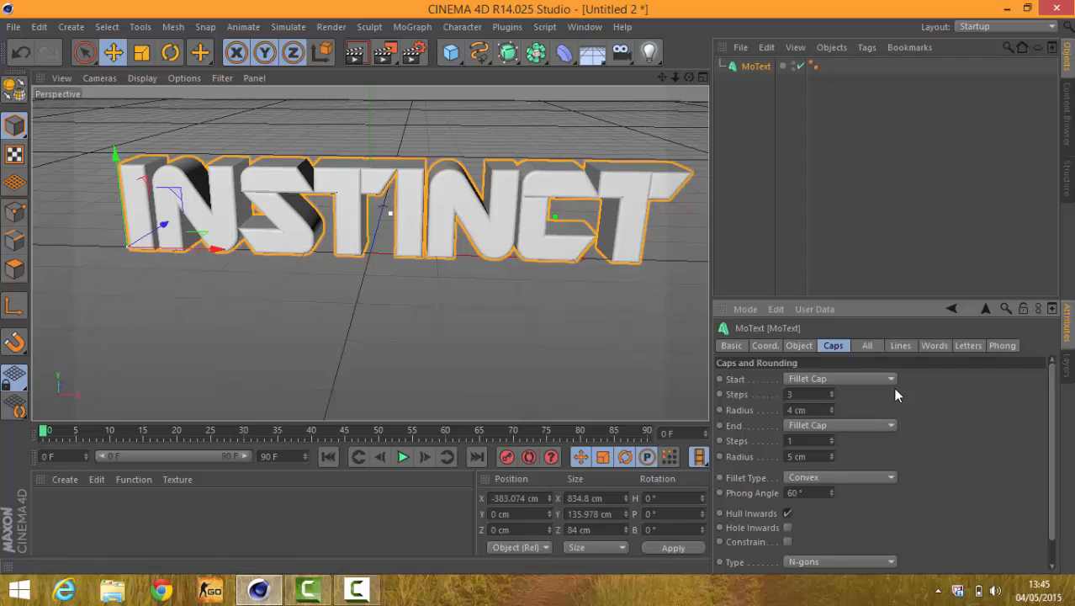
Step: Set the end cap's fillet to 3 steps with a 4 cm radius
{"action": "left_click_drag", "start_coordinate": [809, 444], "coordinate": [553, 359]}
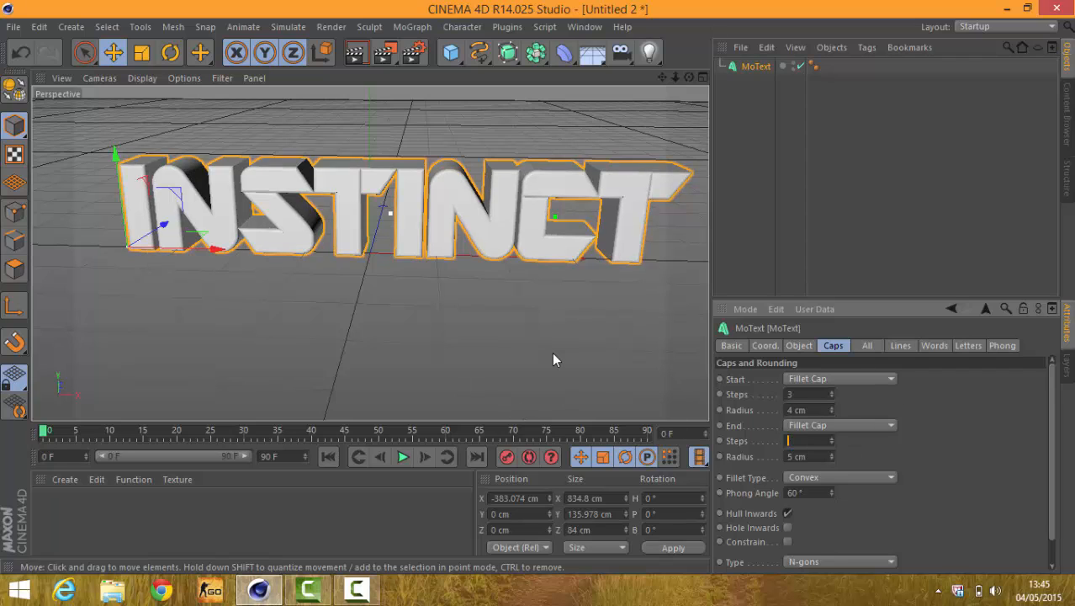
{"action": "type", "text": "3"}
{"action": "key", "text": "Tab"}
{"action": "type", "text": "4"}
{"action": "key", "text": "Return"}
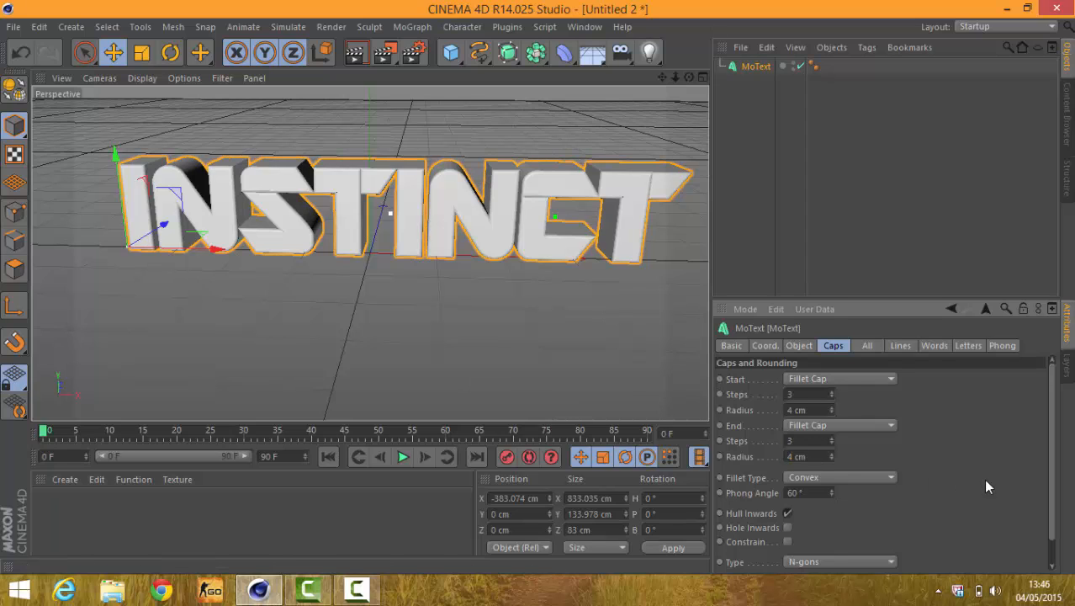
Step: Change the text's cap type to Quadrangles with a regular grid 5 cm wide
{"action": "scroll", "coordinate": [984, 479], "scroll_direction": "down", "scroll_amount": 2}
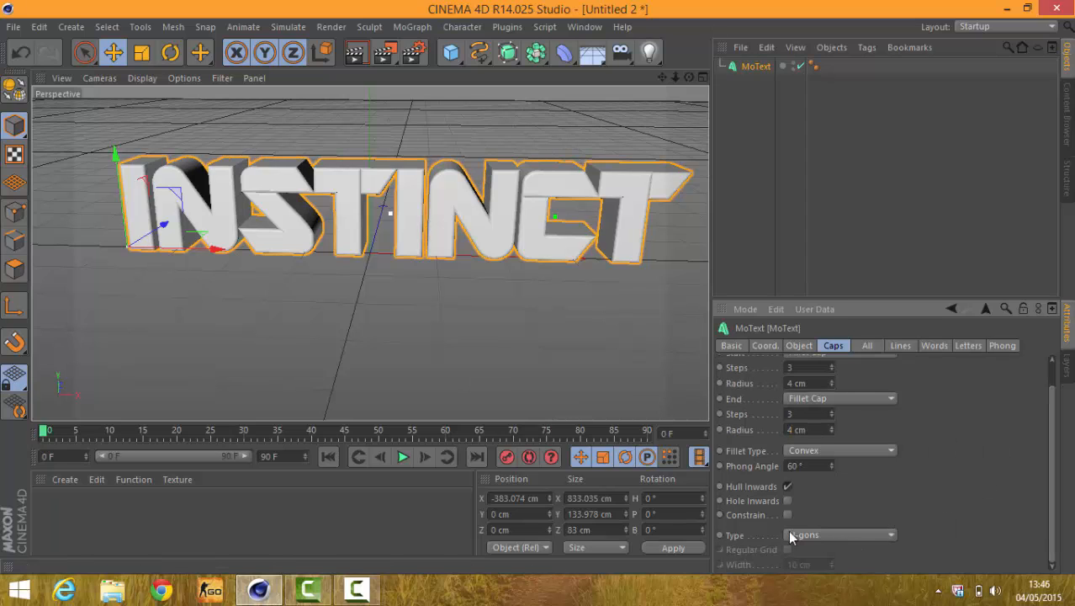
{"action": "left_click", "coordinate": [823, 534]}
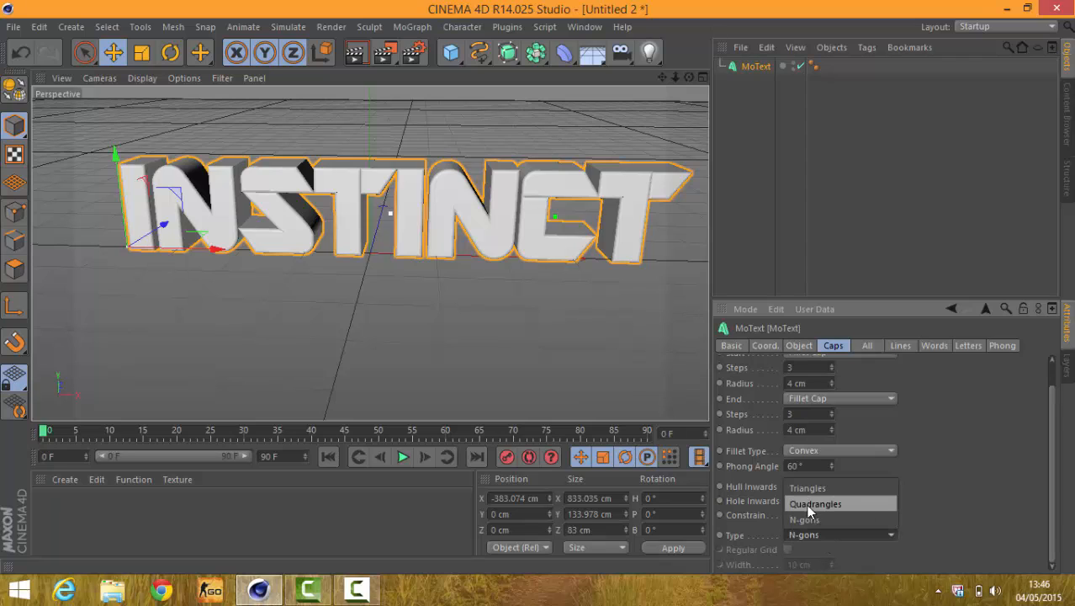
{"action": "left_click", "coordinate": [806, 503]}
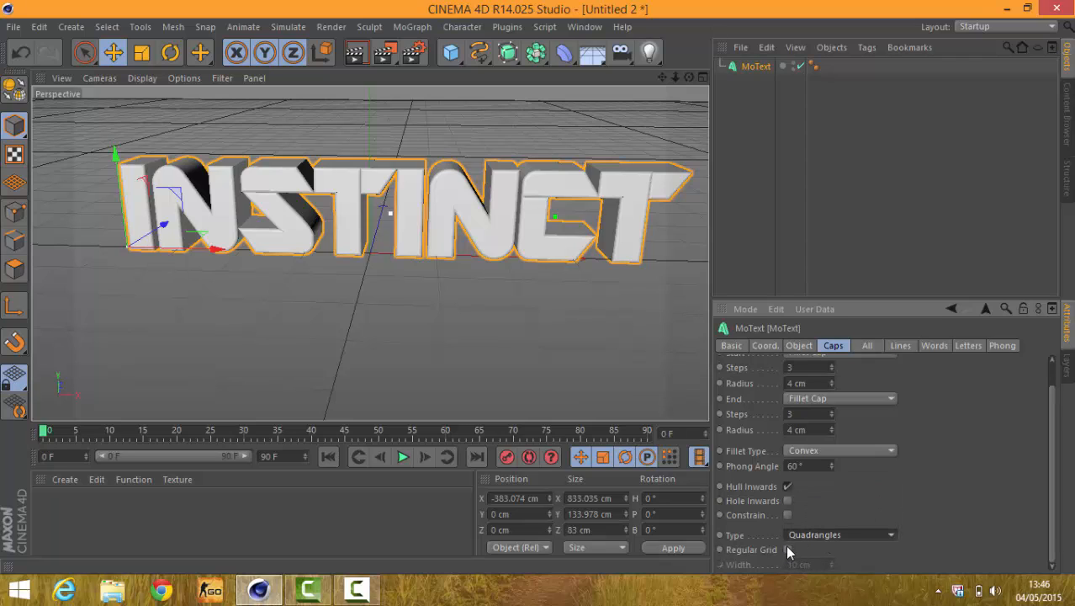
{"action": "left_click", "coordinate": [788, 549]}
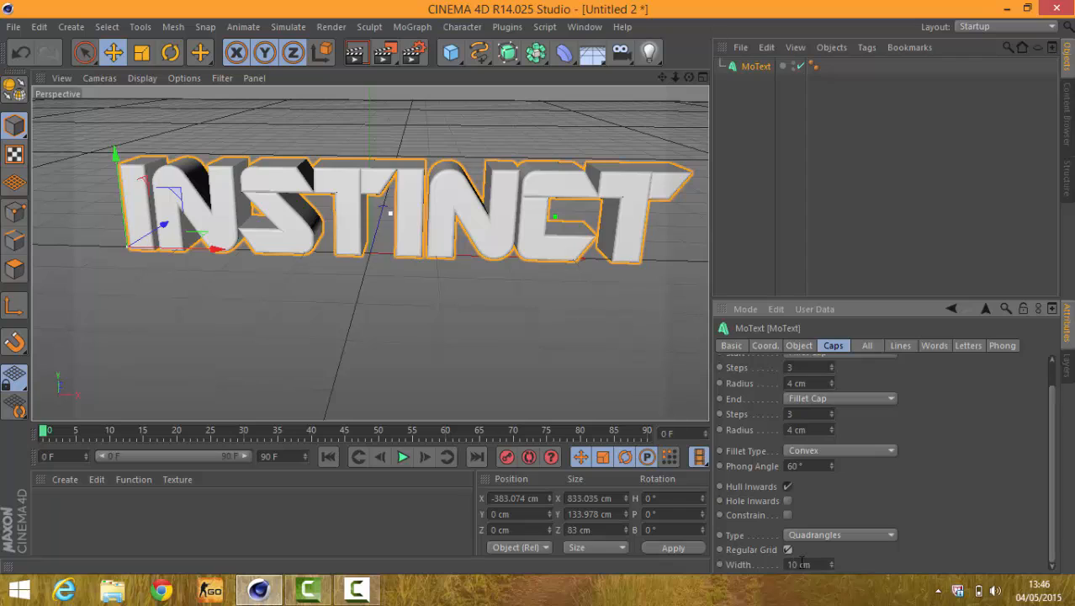
{"action": "left_click", "coordinate": [792, 564]}
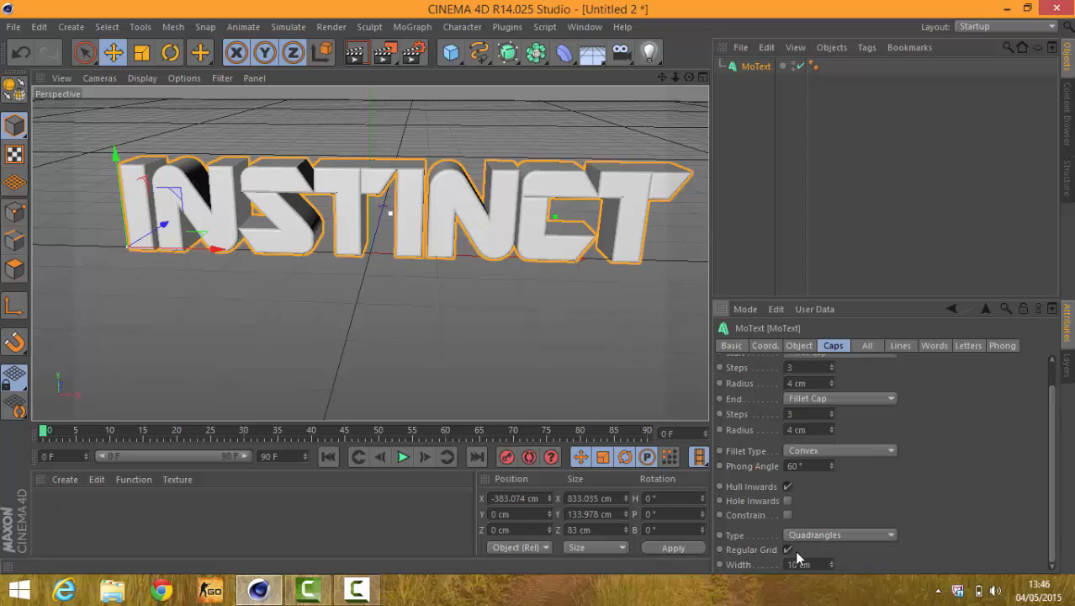
{"action": "left_click_drag", "start_coordinate": [799, 565], "coordinate": [645, 534]}
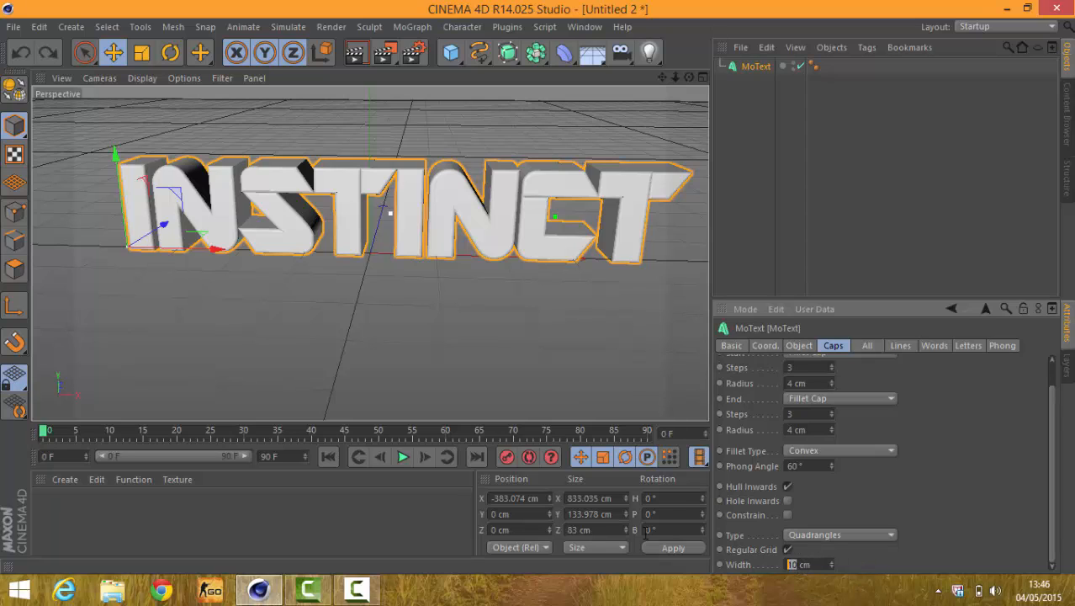
{"action": "key", "text": "BackSpace"}
{"action": "type", "text": "5"}
Step: Add a PolyFX object and nest it under the MoText object
{"action": "left_click_drag", "start_coordinate": [688, 77], "coordinate": [652, 78]}
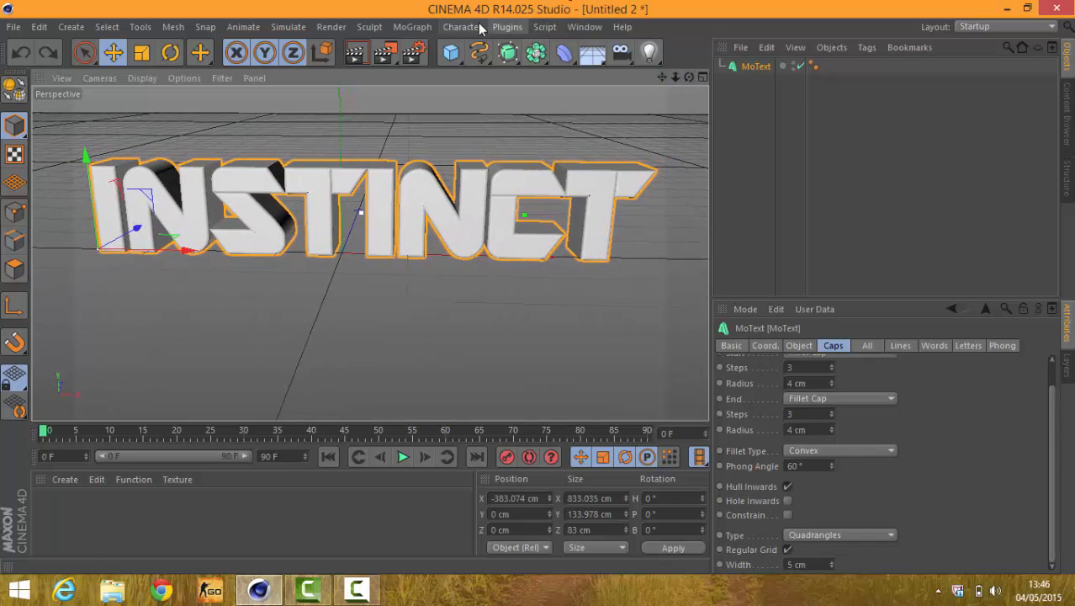
{"action": "left_click", "coordinate": [412, 26]}
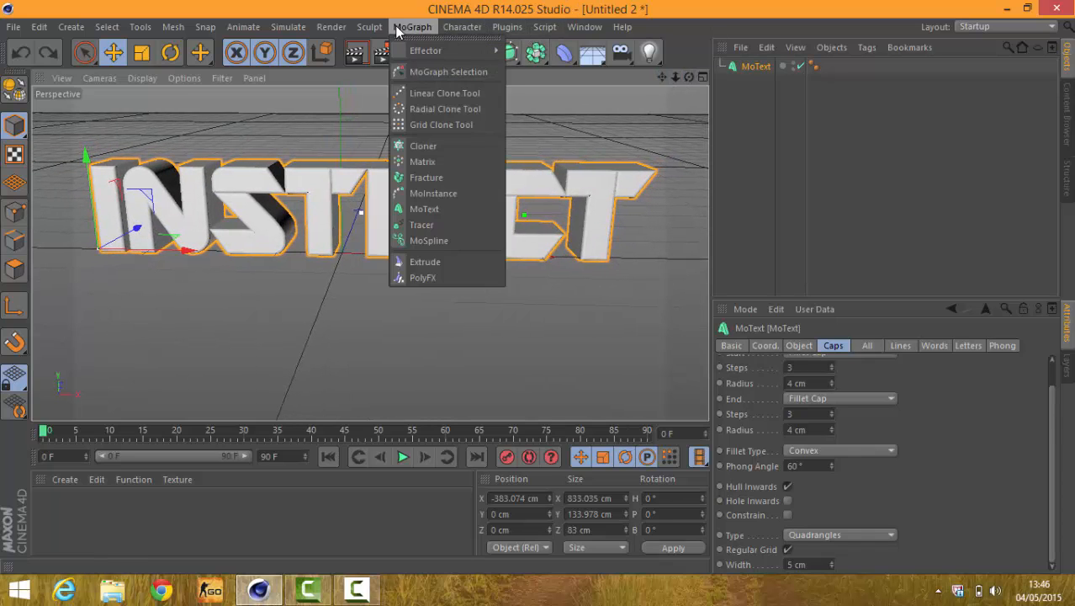
{"action": "left_click", "coordinate": [431, 275]}
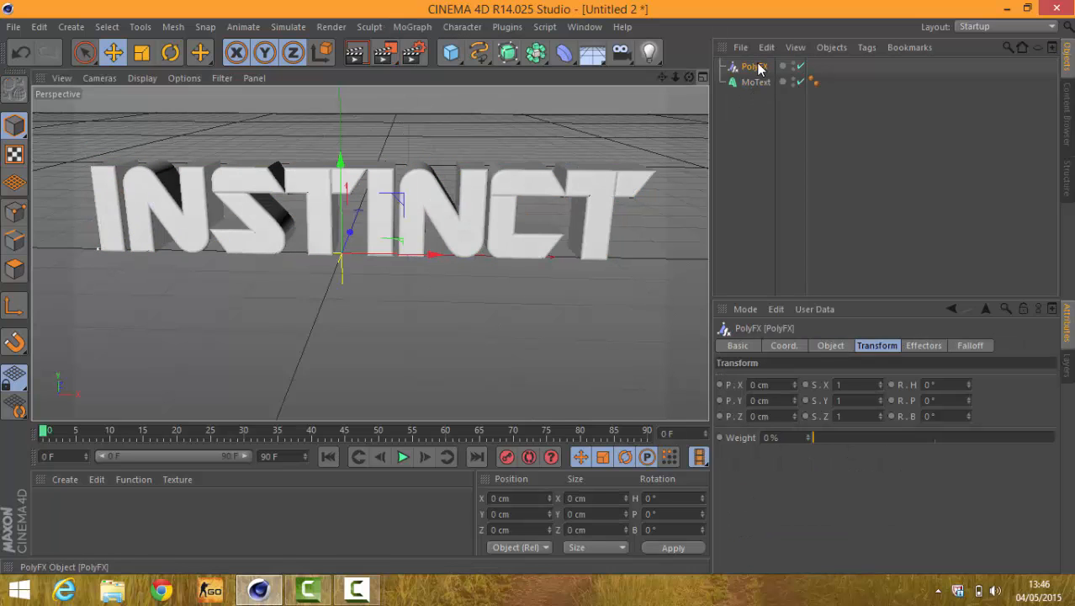
{"action": "left_click_drag", "start_coordinate": [751, 67], "coordinate": [761, 91]}
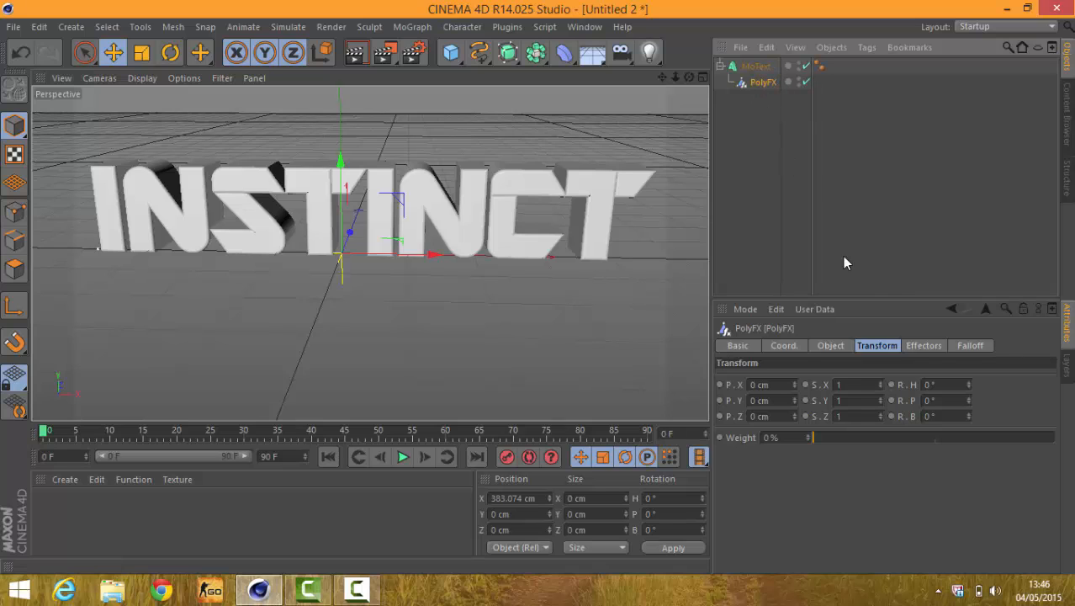
Step: Set the PolyFX transform scale to 0 on the X, Y and Z axes
{"action": "left_click", "coordinate": [906, 346]}
{"action": "left_click", "coordinate": [881, 344]}
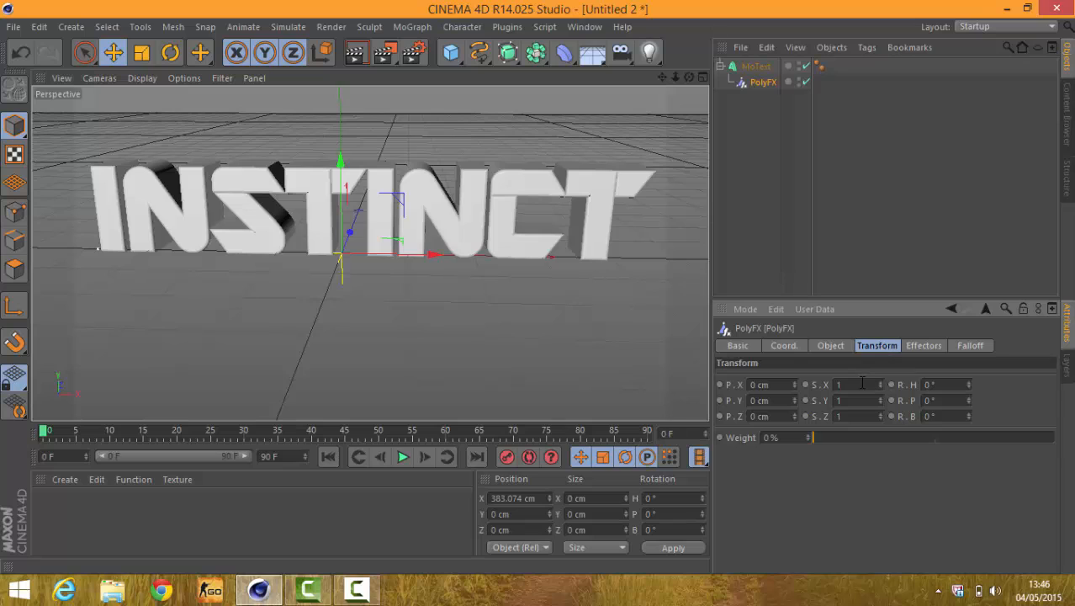
{"action": "double_click", "coordinate": [862, 385]}
{"action": "type", "text": "0"}
{"action": "double_click", "coordinate": [861, 401]}
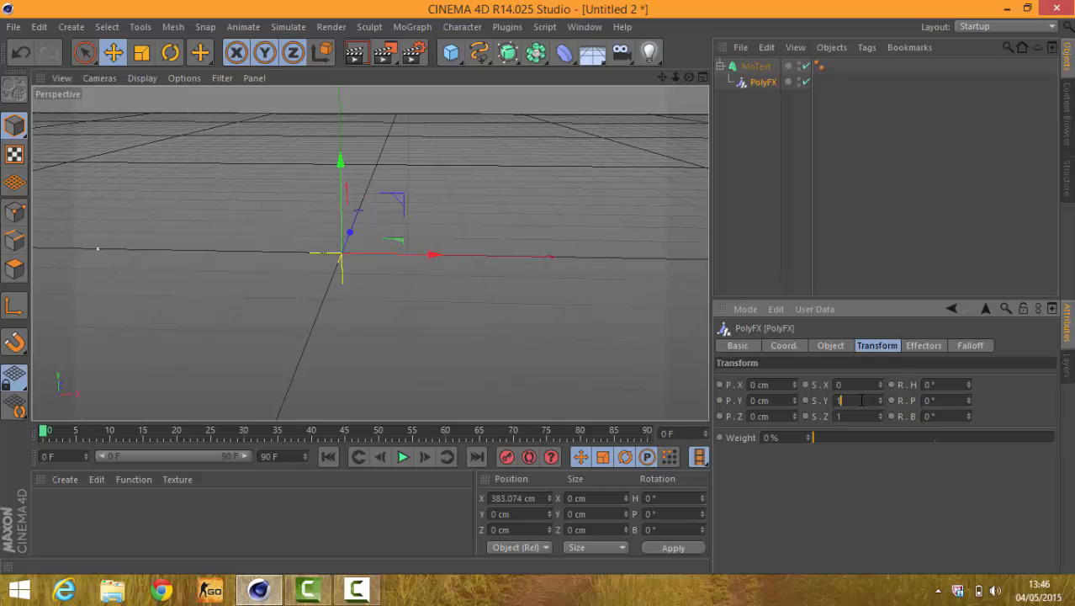
{"action": "type", "text": "0"}
{"action": "double_click", "coordinate": [857, 415]}
{"action": "type", "text": "0"}
Step: Set the PolyFX falloff shape to Linear and move the PolyFX along X to about 316 cm
{"action": "left_click", "coordinate": [959, 345]}
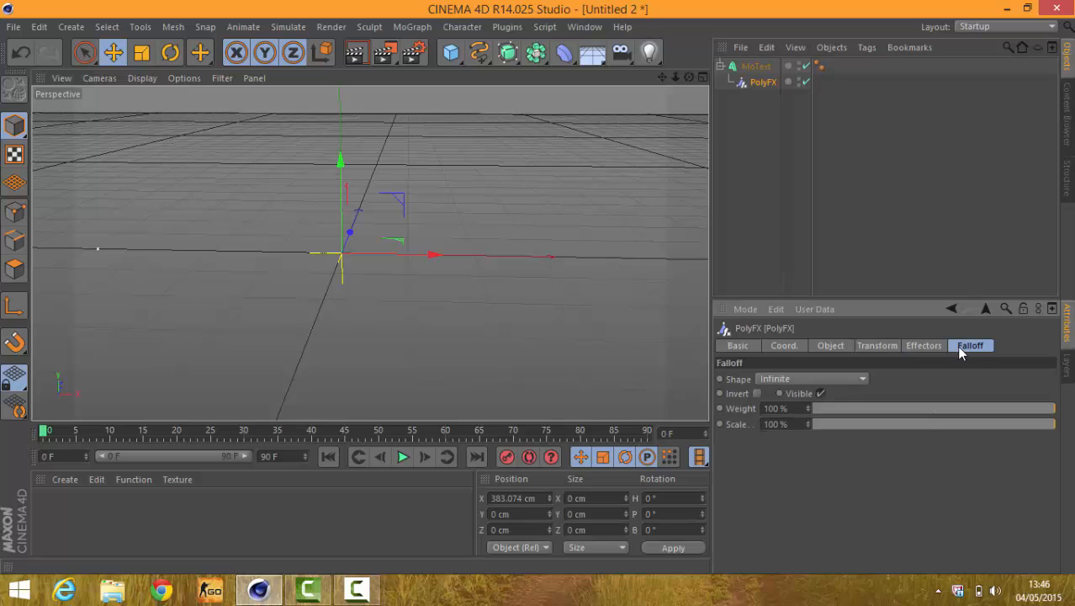
{"action": "left_click", "coordinate": [828, 379]}
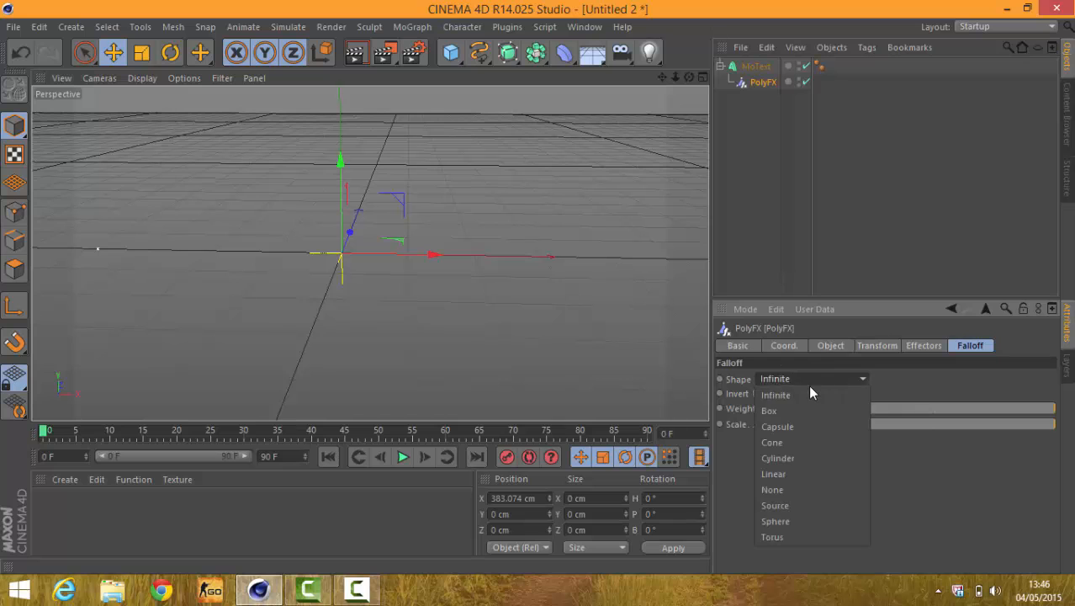
{"action": "left_click", "coordinate": [794, 473]}
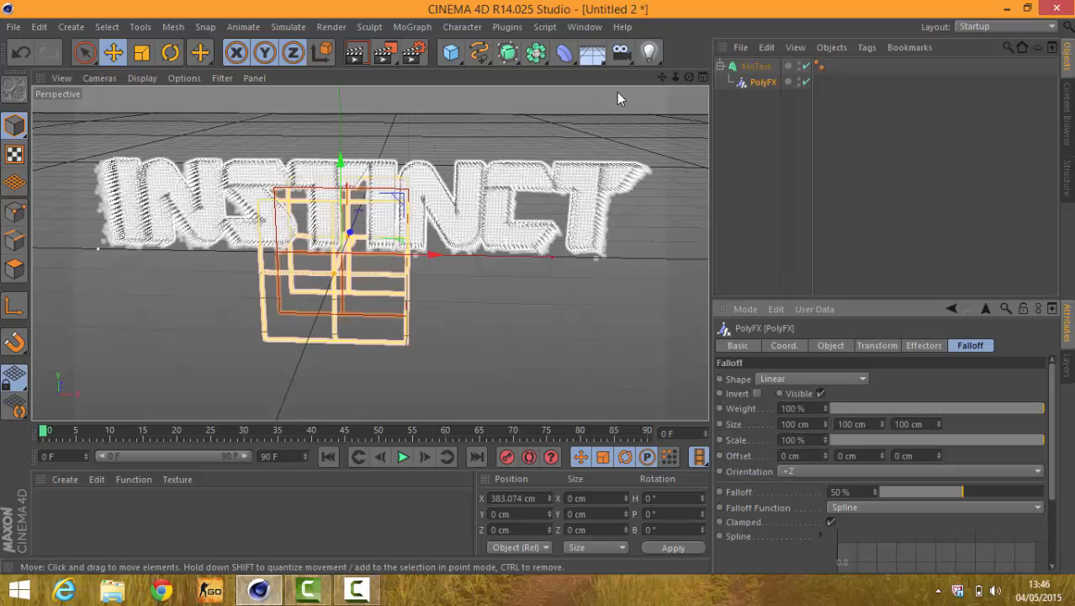
{"action": "left_click_drag", "start_coordinate": [663, 79], "coordinate": [682, 95]}
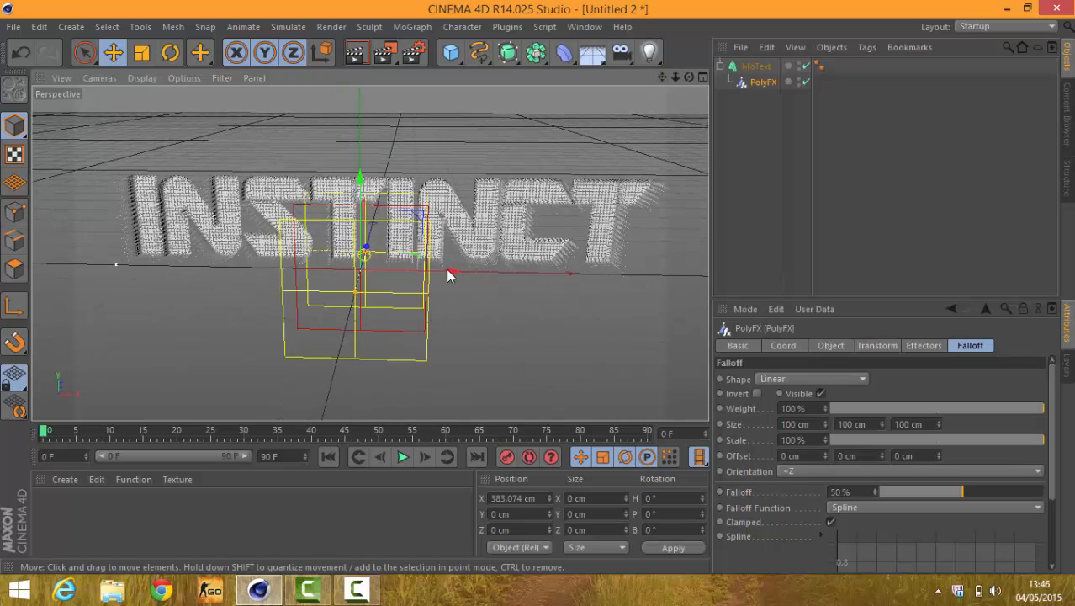
{"action": "left_click_drag", "start_coordinate": [454, 271], "coordinate": [408, 271]}
Step: Apply the Square spline preset to the PolyFX falloff curve
{"action": "scroll", "coordinate": [957, 459], "scroll_direction": "down", "scroll_amount": 3}
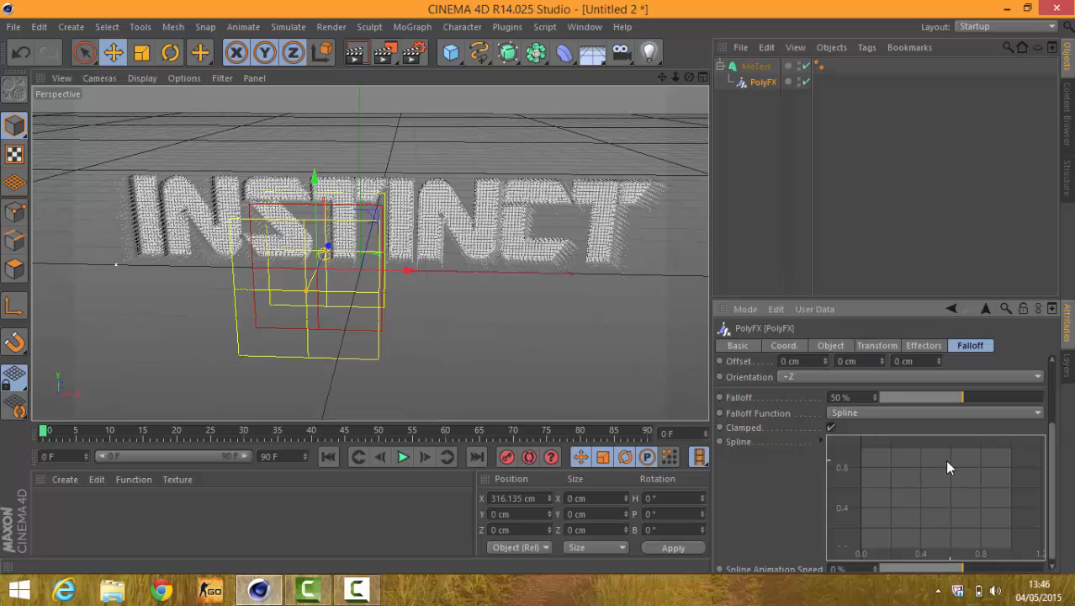
{"action": "right_click", "coordinate": [909, 493]}
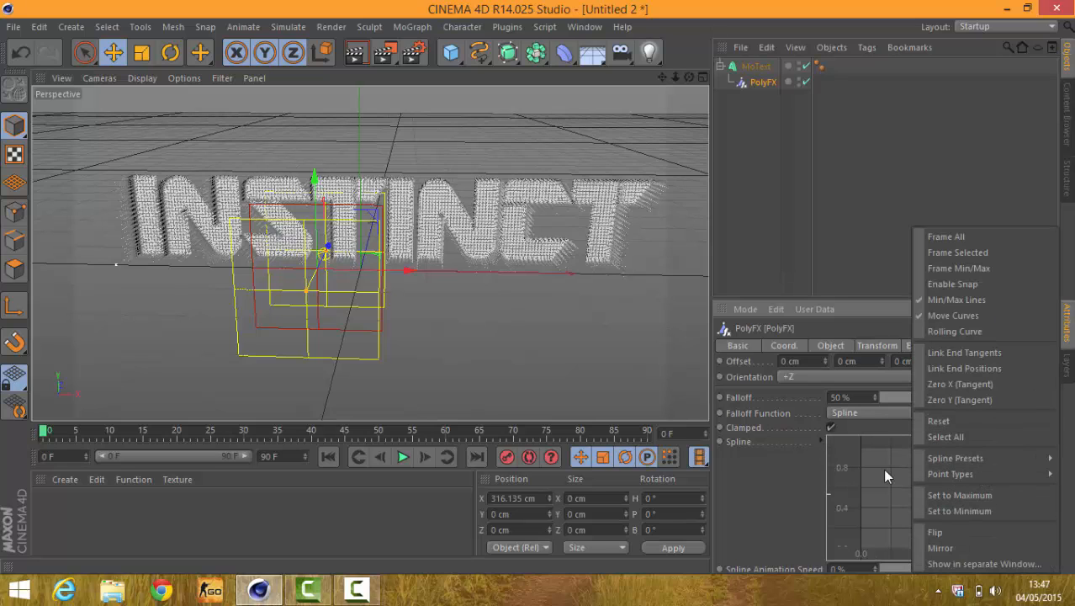
{"action": "left_click", "coordinate": [894, 465]}
{"action": "right_click", "coordinate": [893, 465]}
{"action": "mouse_move", "coordinate": [951, 458]}
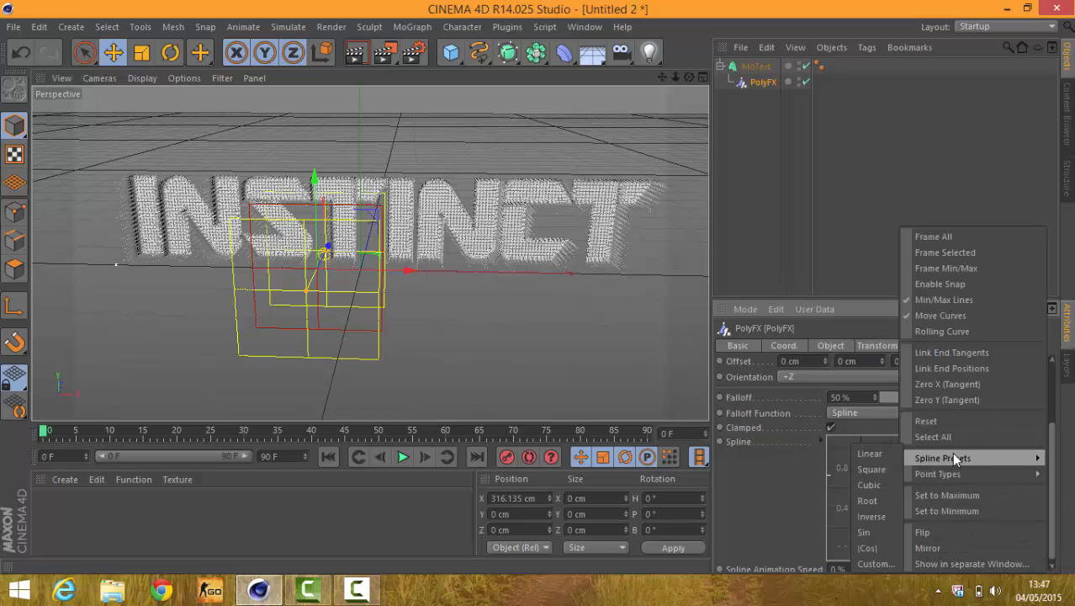
{"action": "mouse_move", "coordinate": [958, 476]}
{"action": "left_click", "coordinate": [882, 469]}
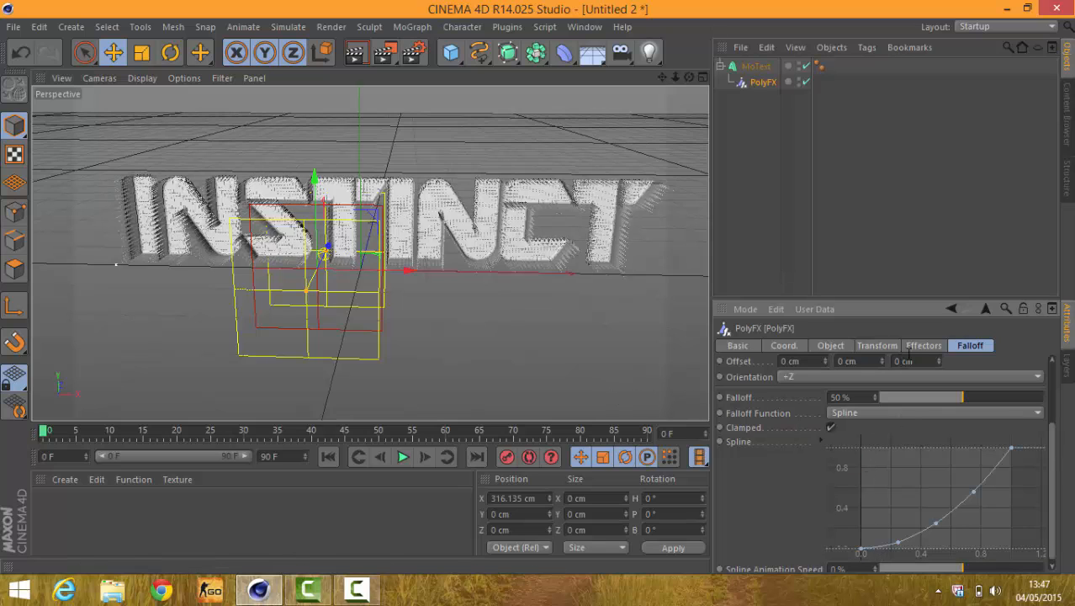
Step: Set the PolyFX falloff orientation to -X and shift the PolyFX along X to about 311 cm
{"action": "left_click_drag", "start_coordinate": [1054, 450], "coordinate": [1043, 395]}
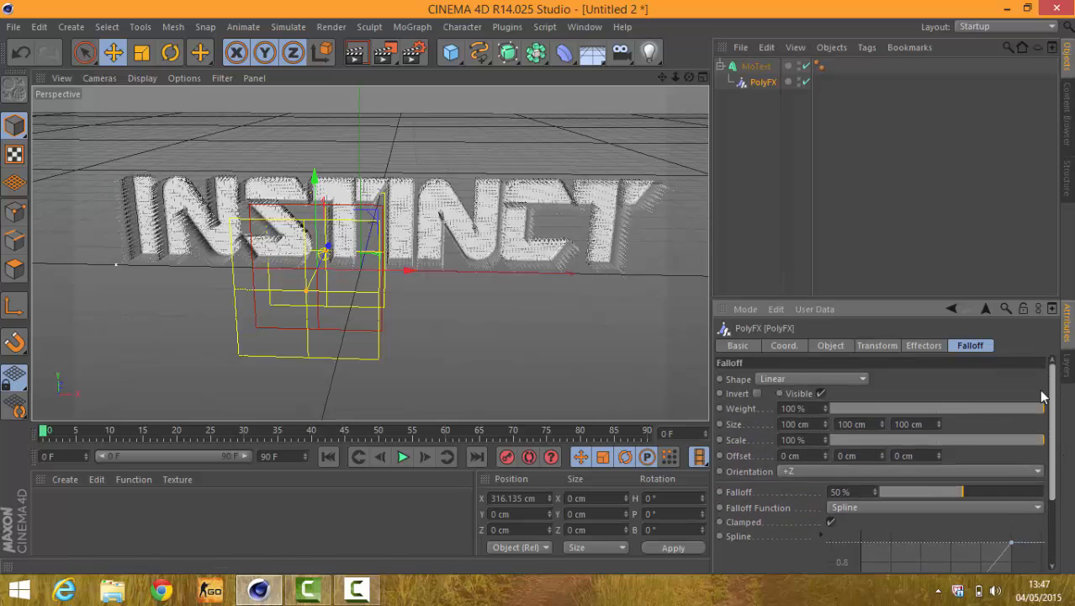
{"action": "left_click", "coordinate": [817, 471]}
{"action": "left_click", "coordinate": [813, 394]}
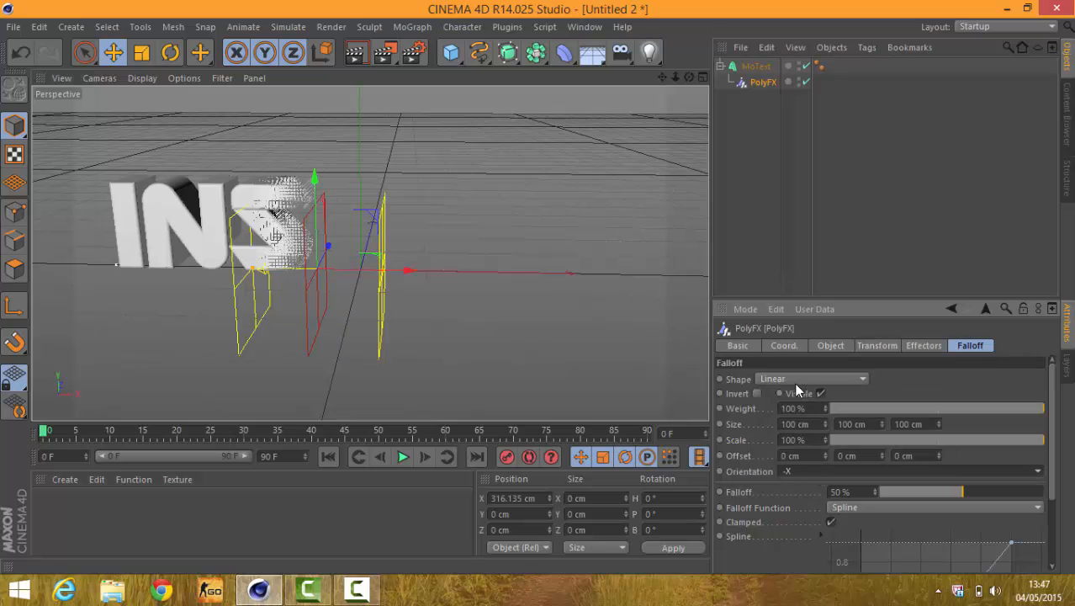
{"action": "left_click_drag", "start_coordinate": [443, 280], "coordinate": [370, 281]}
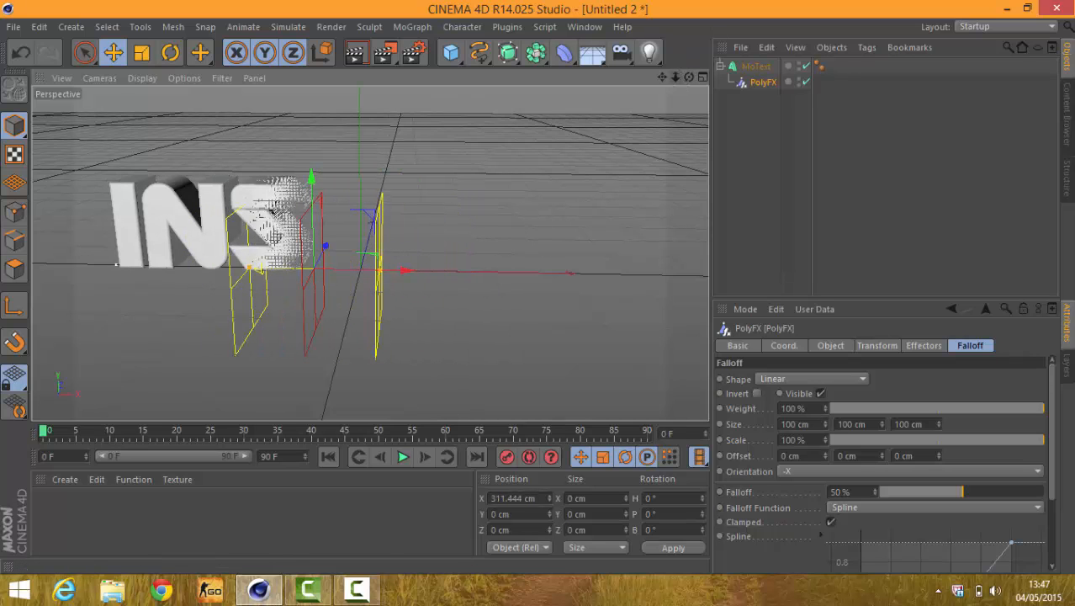
Step: Render the active view close up to preview how the letters break apart, and dismiss the preview
{"action": "left_click_drag", "start_coordinate": [661, 76], "coordinate": [688, 76]}
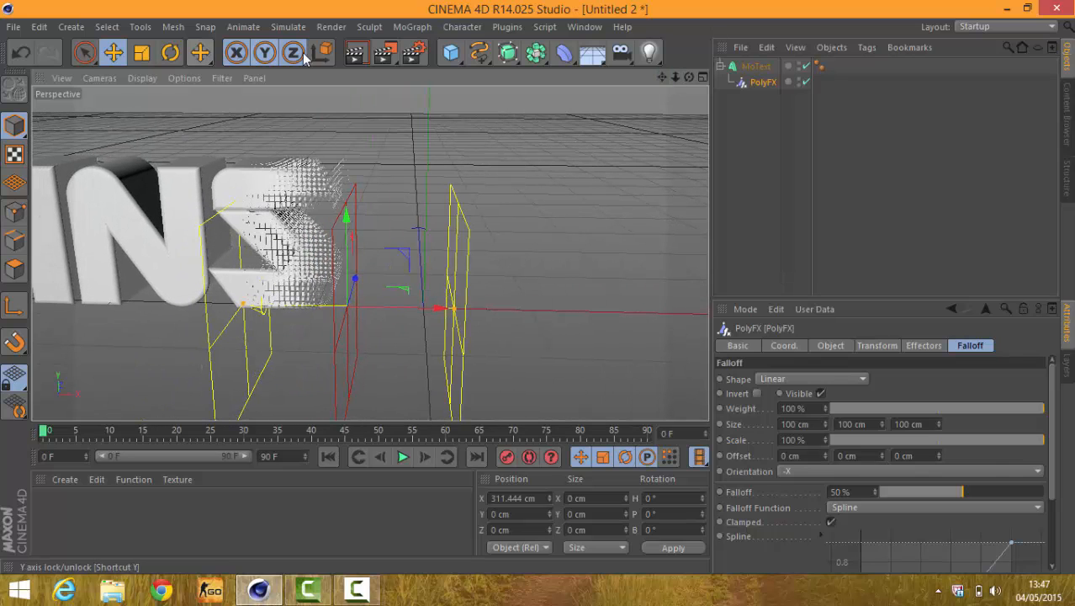
{"action": "left_click", "coordinate": [354, 53]}
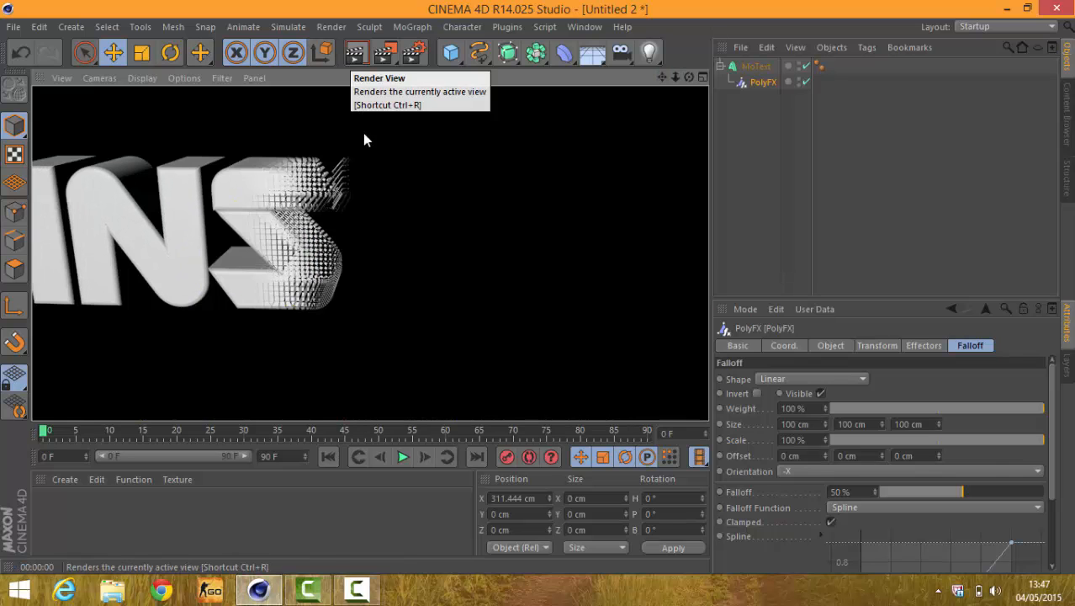
{"action": "left_click", "coordinate": [505, 179]}
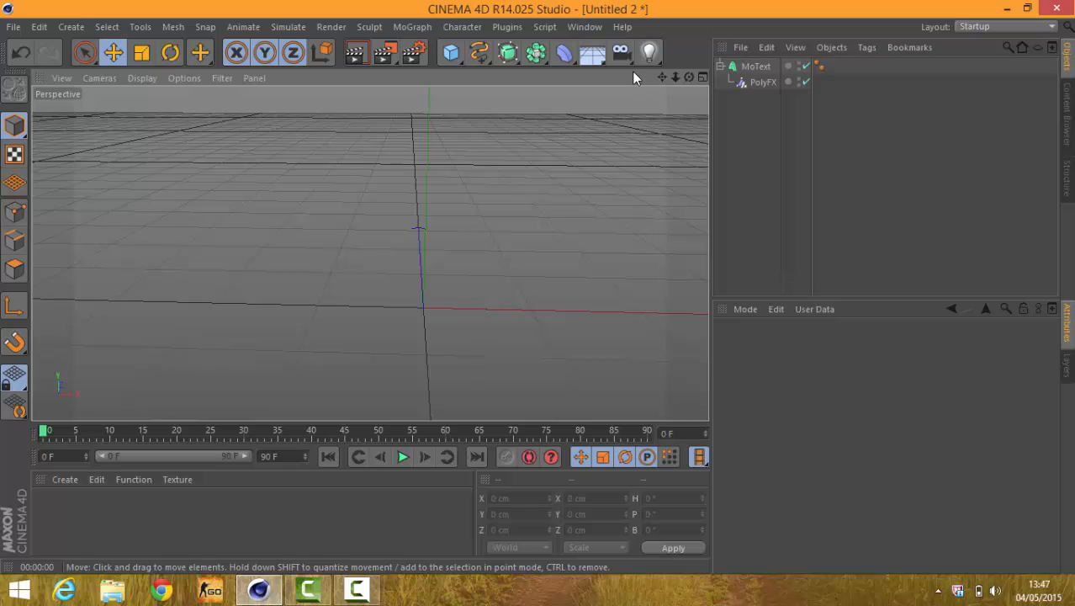
Step: Select the PolyFX object again and raise its falloff amount to 100%
{"action": "left_click_drag", "start_coordinate": [661, 77], "coordinate": [675, 77]}
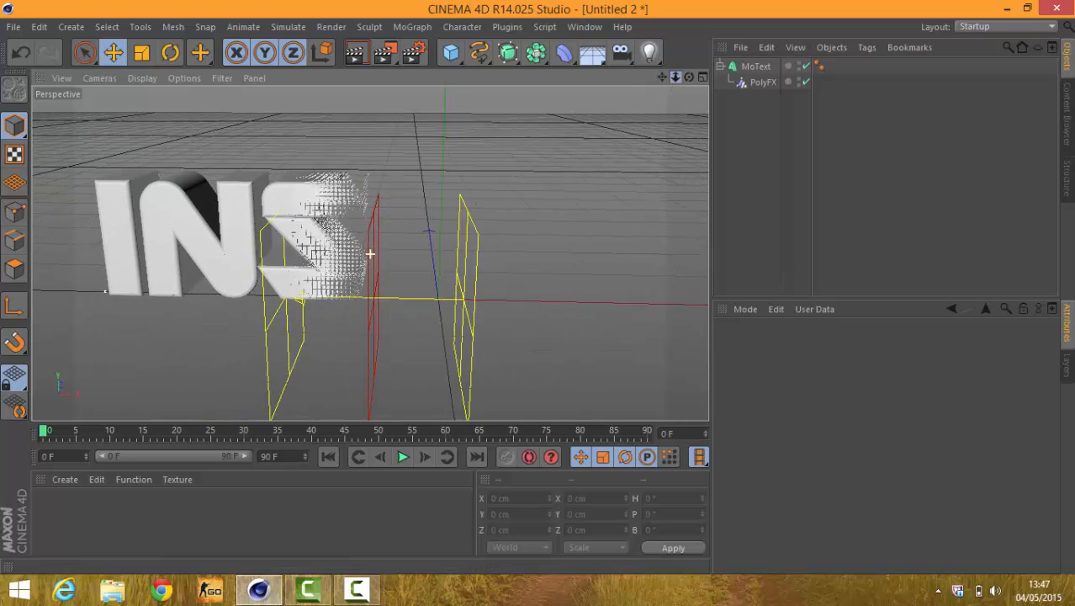
{"action": "left_click", "coordinate": [762, 81]}
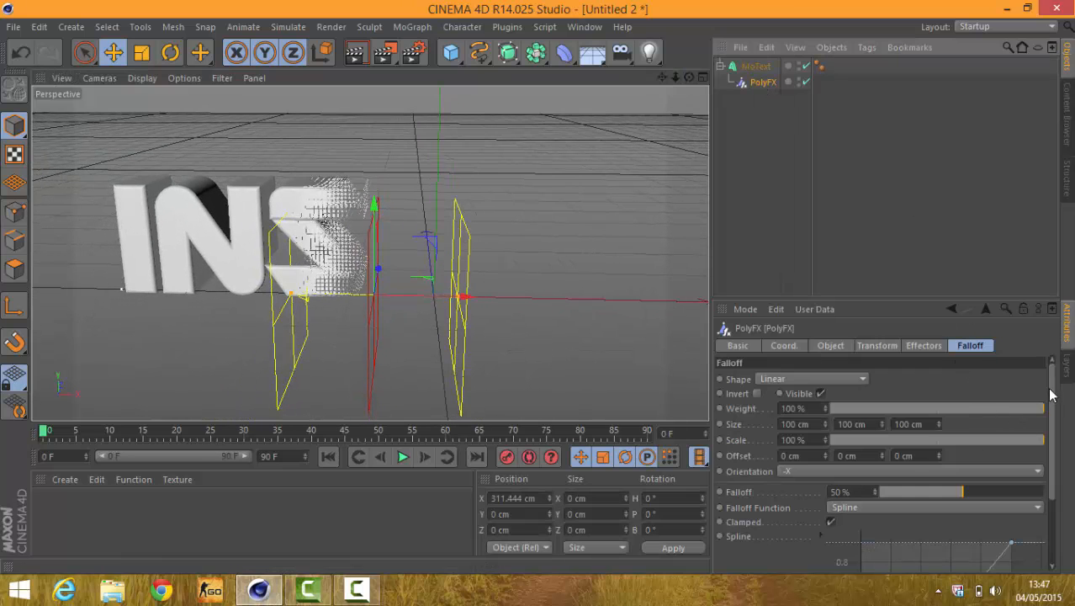
{"action": "left_click_drag", "start_coordinate": [1055, 384], "coordinate": [1057, 458]}
{"action": "scroll", "coordinate": [892, 454], "scroll_direction": "up", "scroll_amount": 3}
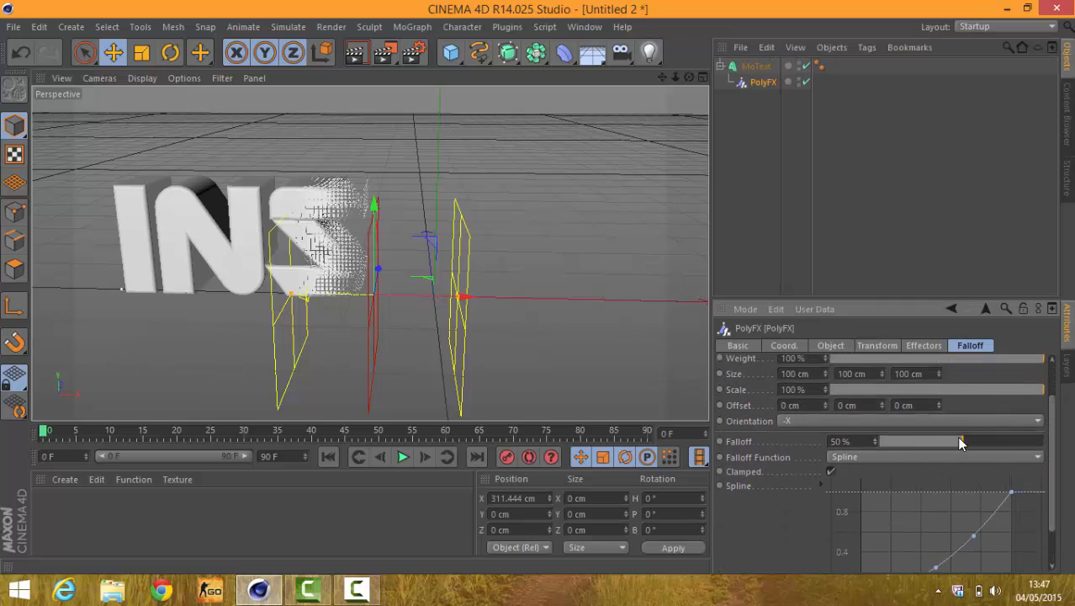
{"action": "left_click_drag", "start_coordinate": [962, 446], "coordinate": [1050, 445]}
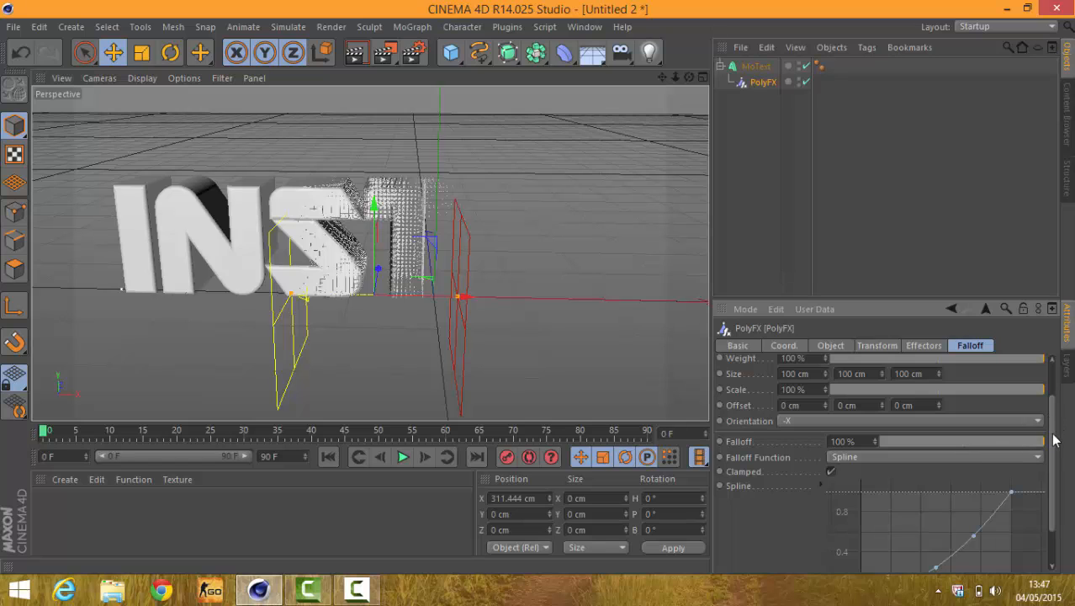
{"action": "left_click_drag", "start_coordinate": [1053, 439], "coordinate": [1056, 348]}
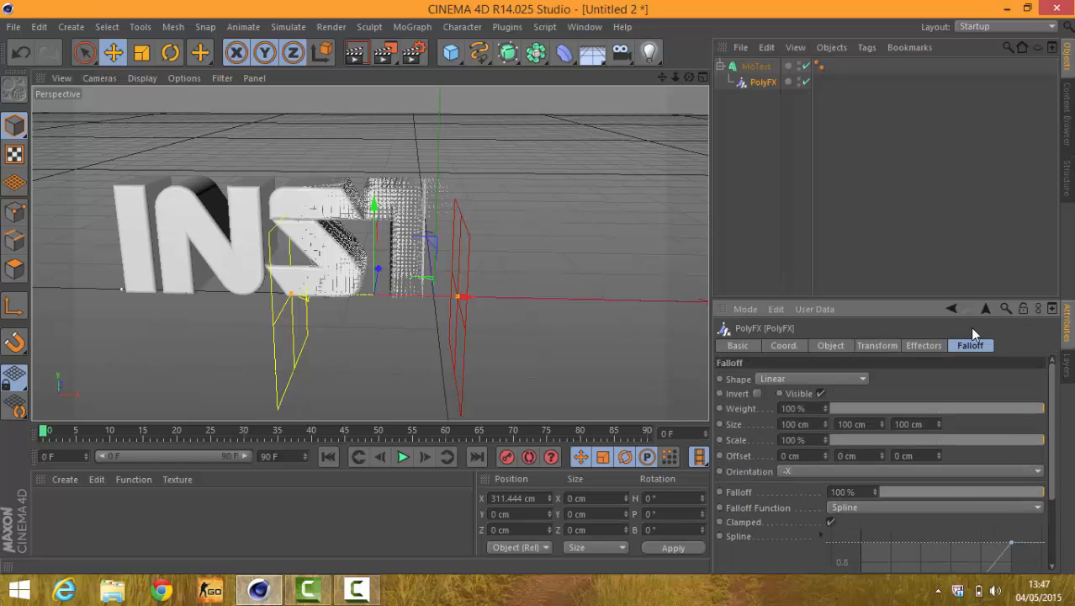
{"action": "left_click", "coordinate": [922, 346]}
{"action": "left_click", "coordinate": [875, 345]}
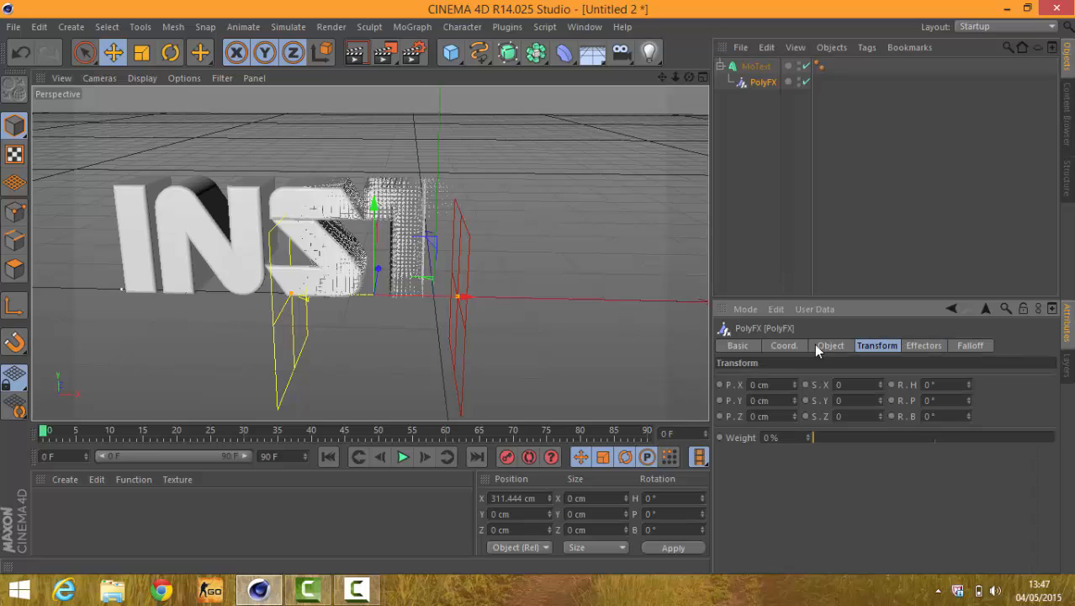
{"action": "left_click", "coordinate": [830, 346]}
{"action": "left_click", "coordinate": [768, 346]}
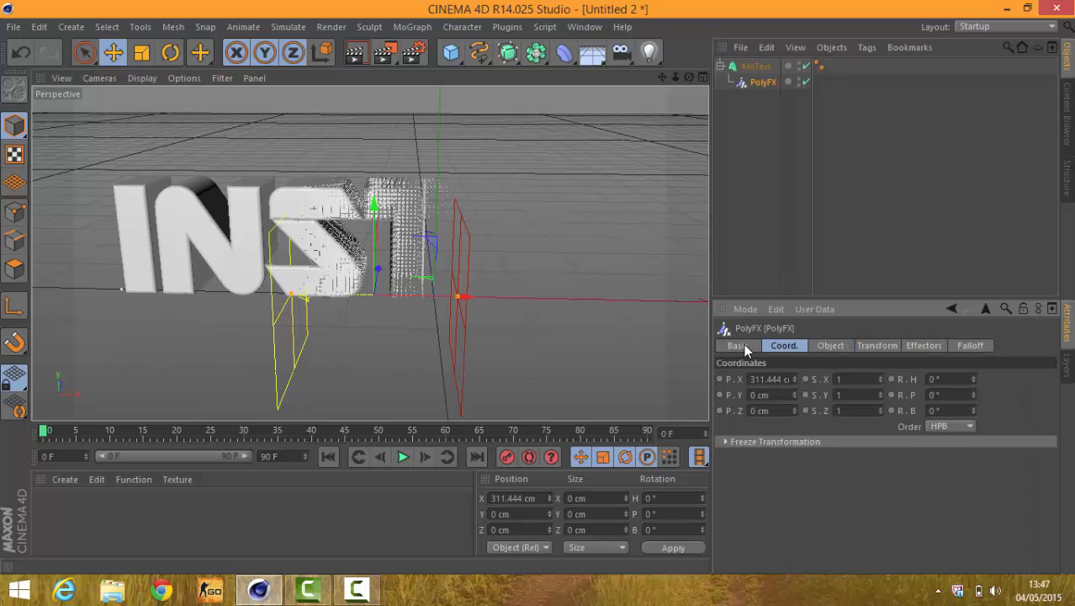
{"action": "left_click", "coordinate": [740, 347]}
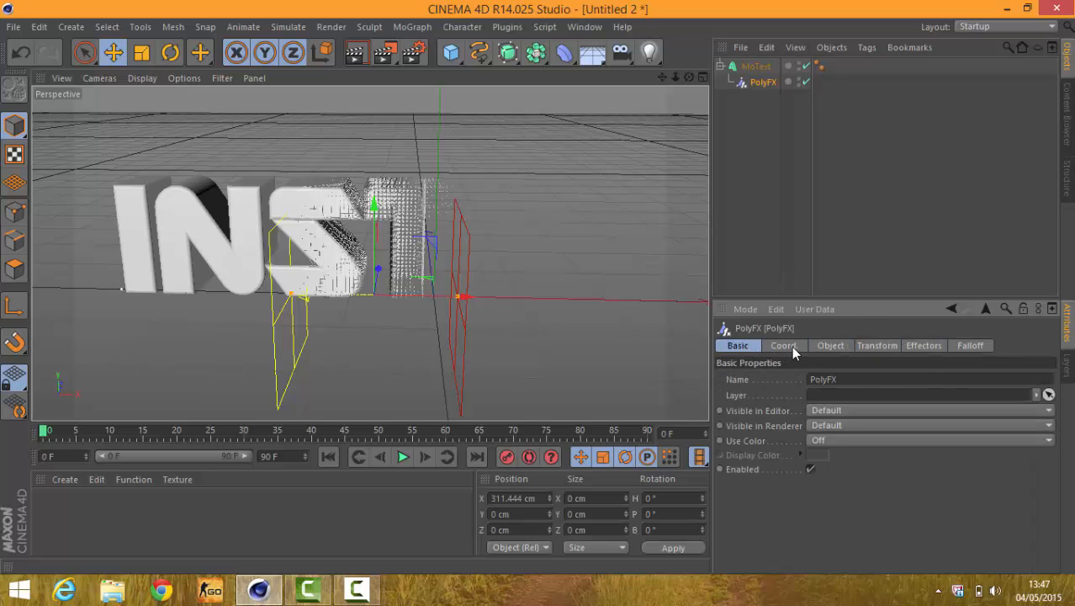
{"action": "left_click", "coordinate": [755, 66]}
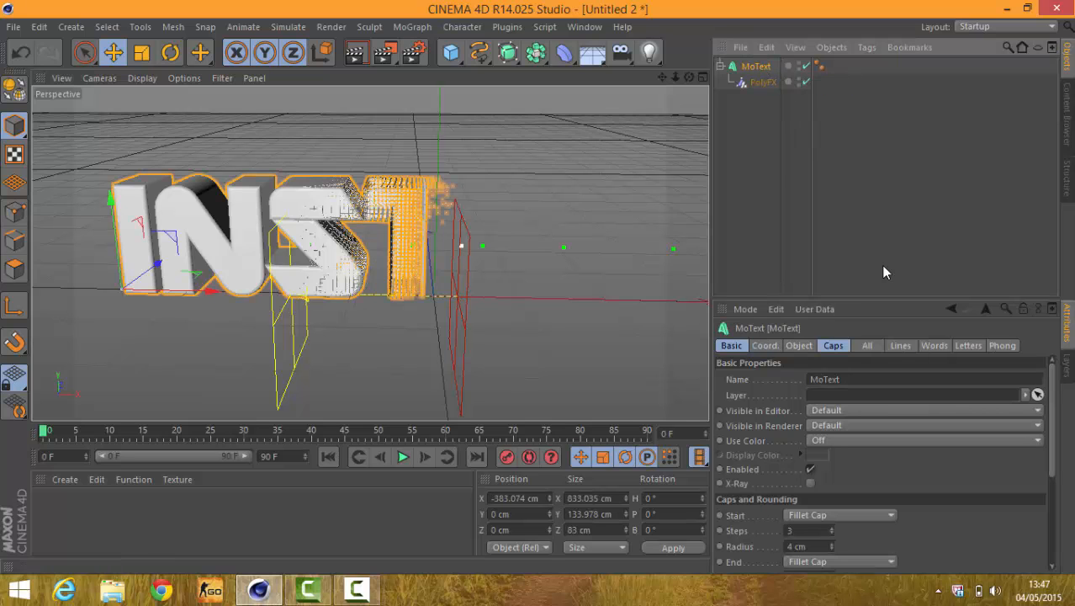
{"action": "mouse_move", "coordinate": [1052, 395]}
{"action": "left_mouse_down"}
{"action": "mouse_move", "coordinate": [1049, 505]}
{"action": "mouse_move", "coordinate": [1049, 412]}
{"action": "left_mouse_up"}
{"action": "left_click", "coordinate": [799, 347]}
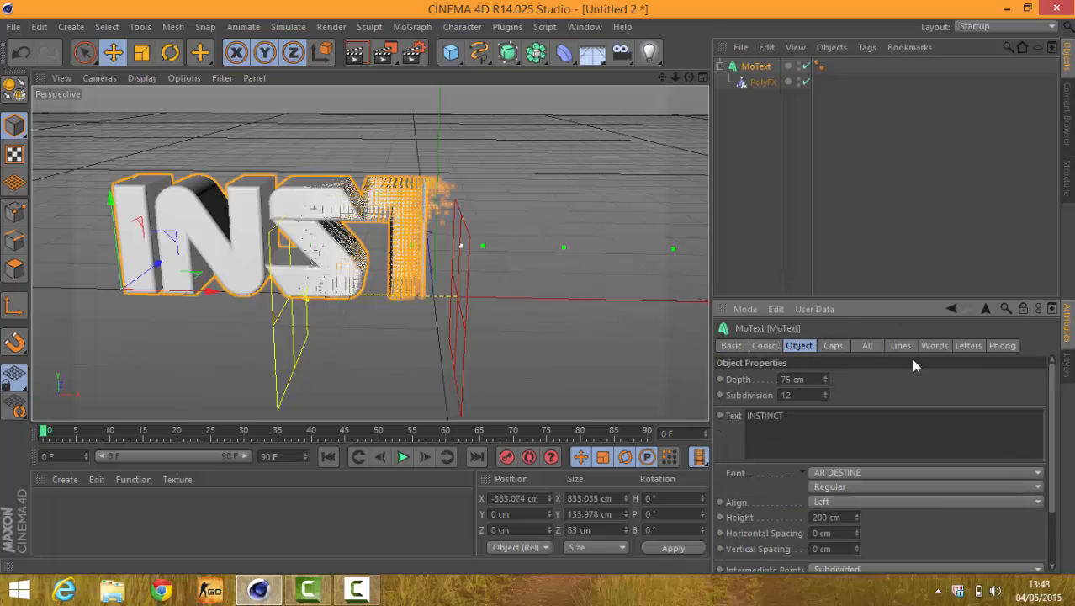
{"action": "left_click_drag", "start_coordinate": [1053, 406], "coordinate": [1048, 464]}
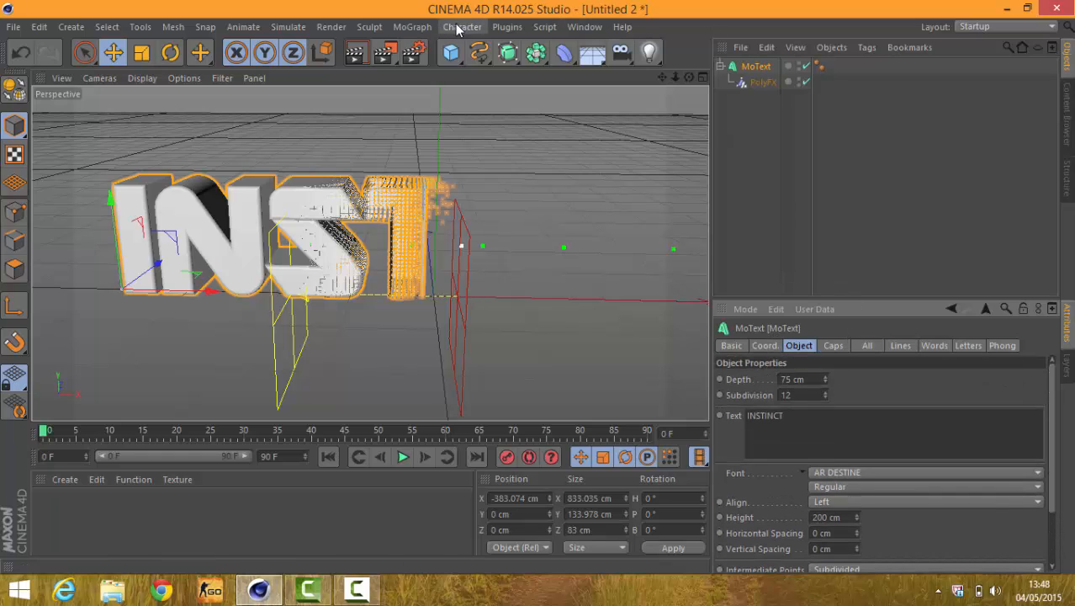
{"action": "left_click", "coordinate": [771, 154]}
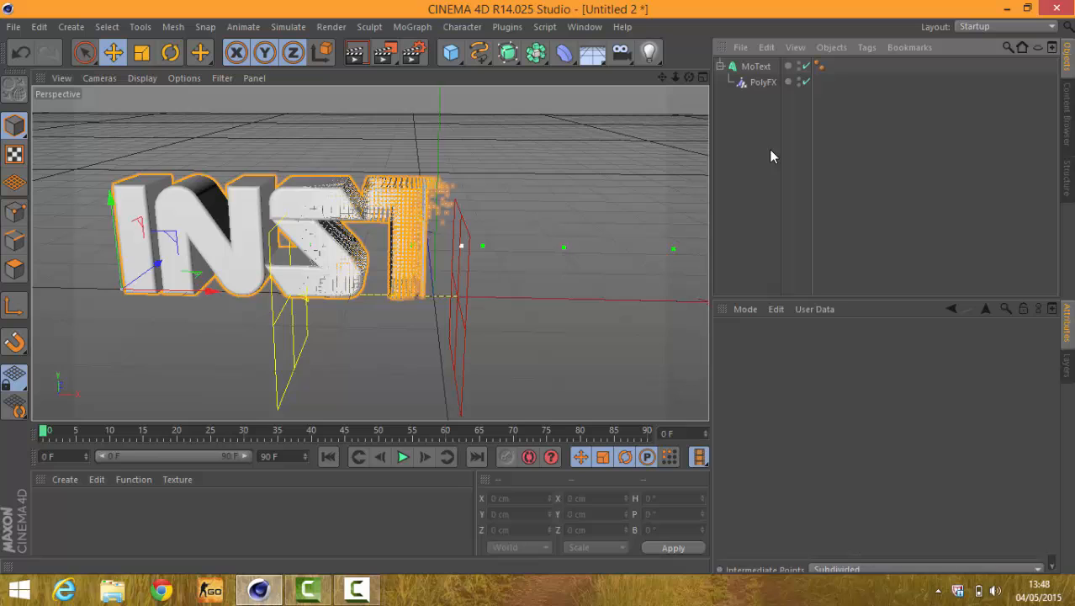
Step: Add a Random effector to the PolyFX object and render the active view to preview the scattered letters
{"action": "left_click", "coordinate": [762, 82]}
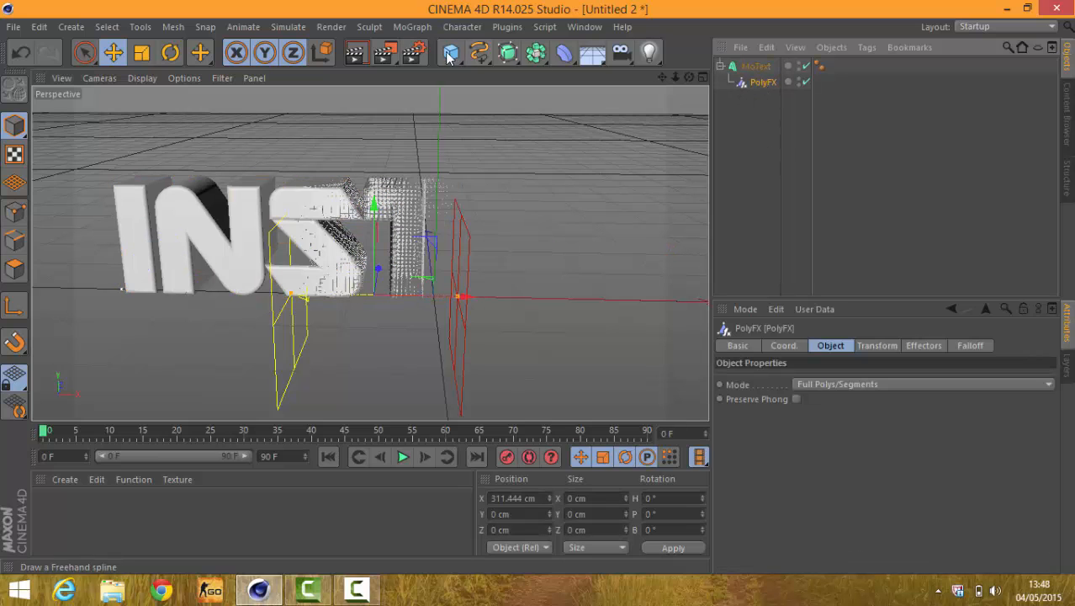
{"action": "left_click", "coordinate": [401, 29]}
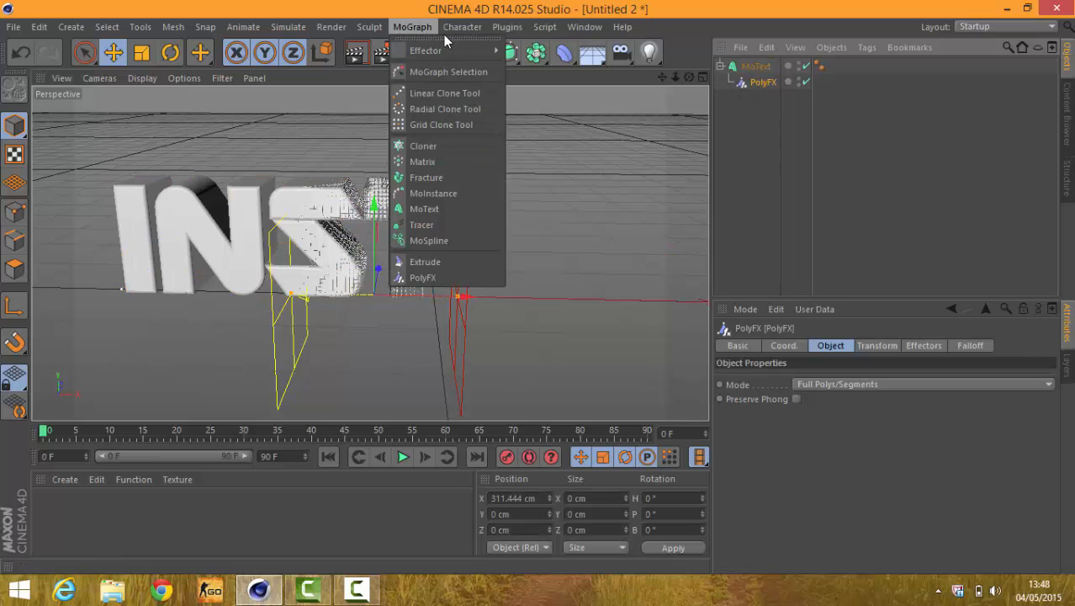
{"action": "mouse_move", "coordinate": [431, 52]}
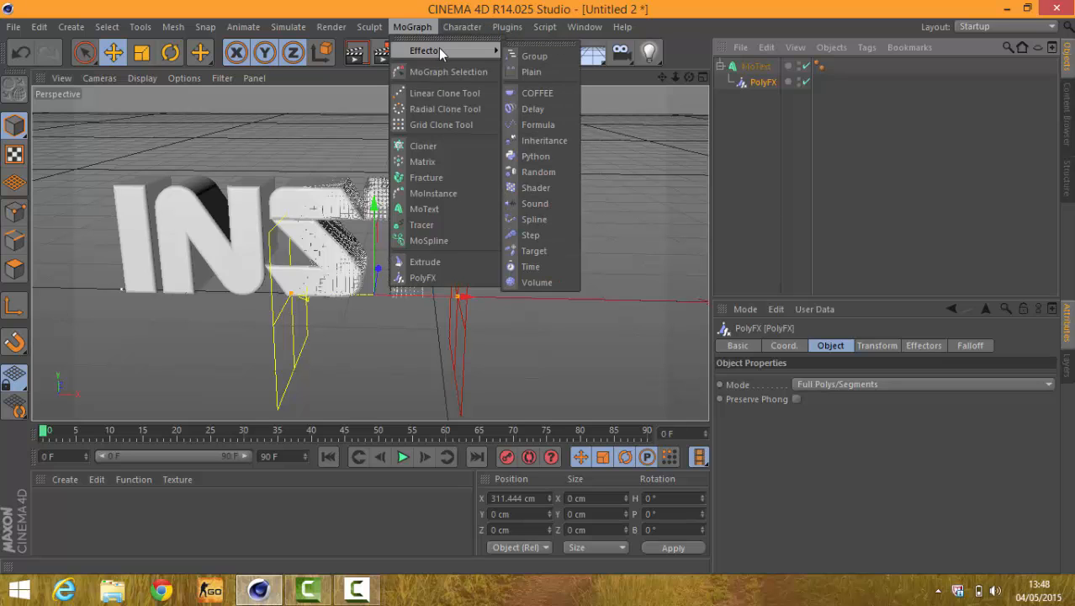
{"action": "left_click", "coordinate": [556, 172]}
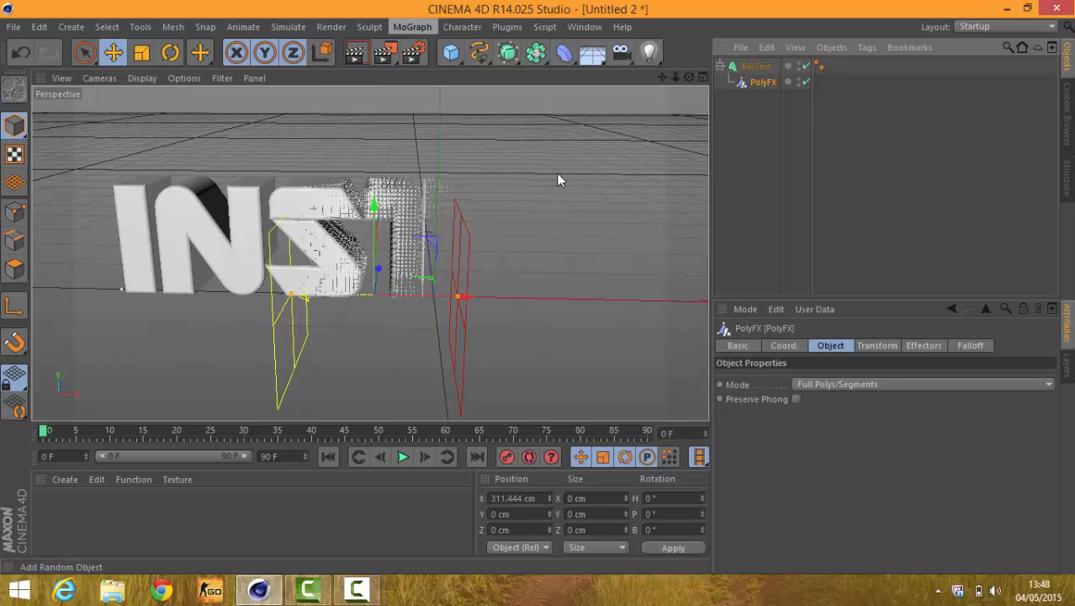
{"action": "left_click_drag", "start_coordinate": [687, 77], "coordinate": [454, 68]}
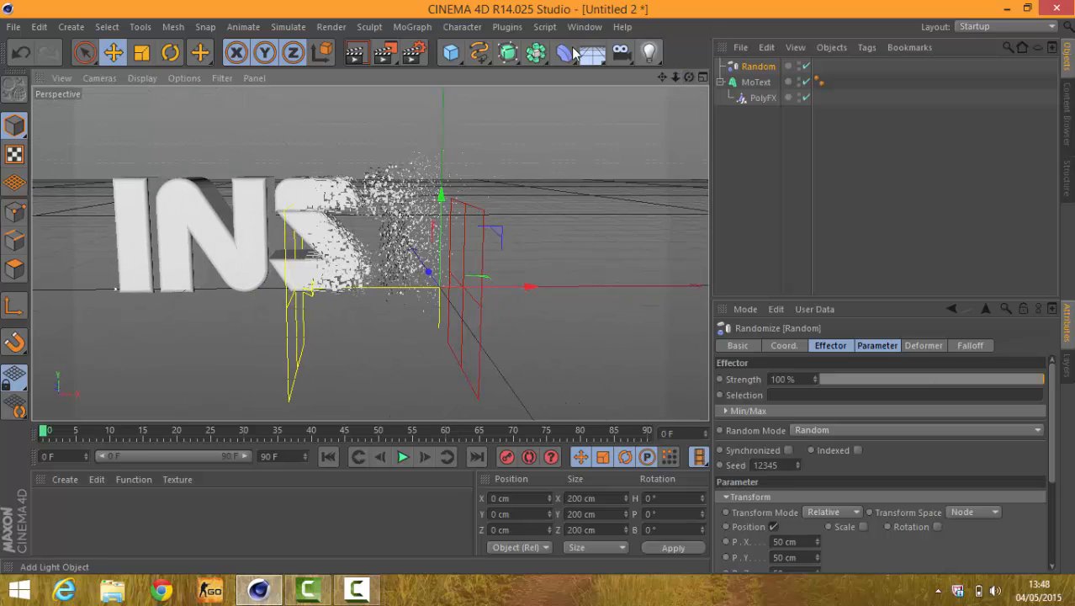
{"action": "left_click", "coordinate": [357, 55]}
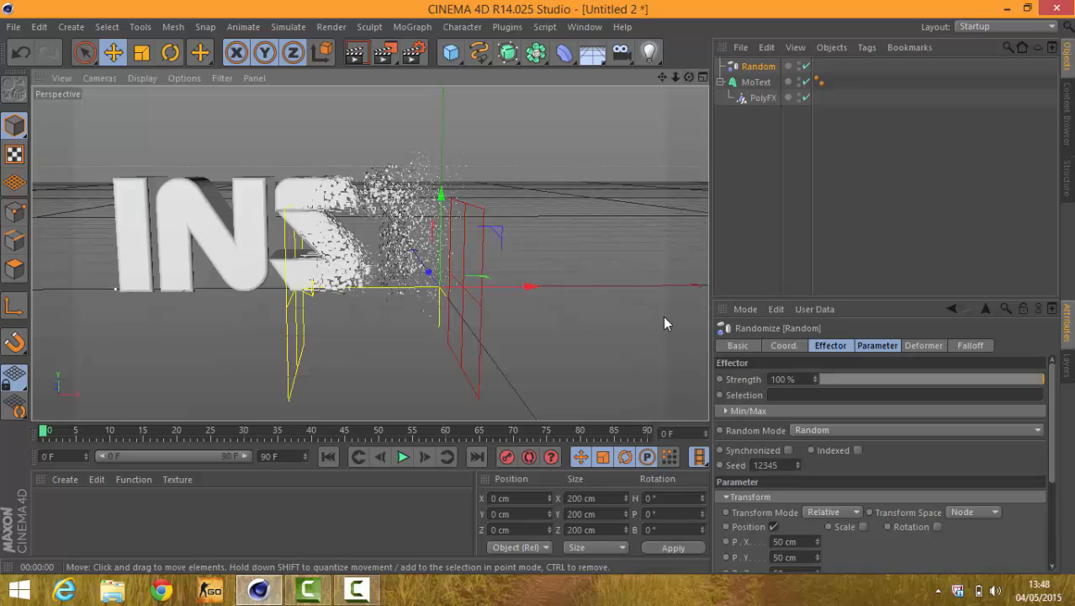
{"action": "left_click_drag", "start_coordinate": [688, 77], "coordinate": [664, 79]}
{"action": "scroll", "coordinate": [370, 253], "scroll_direction": "down", "scroll_amount": 4}
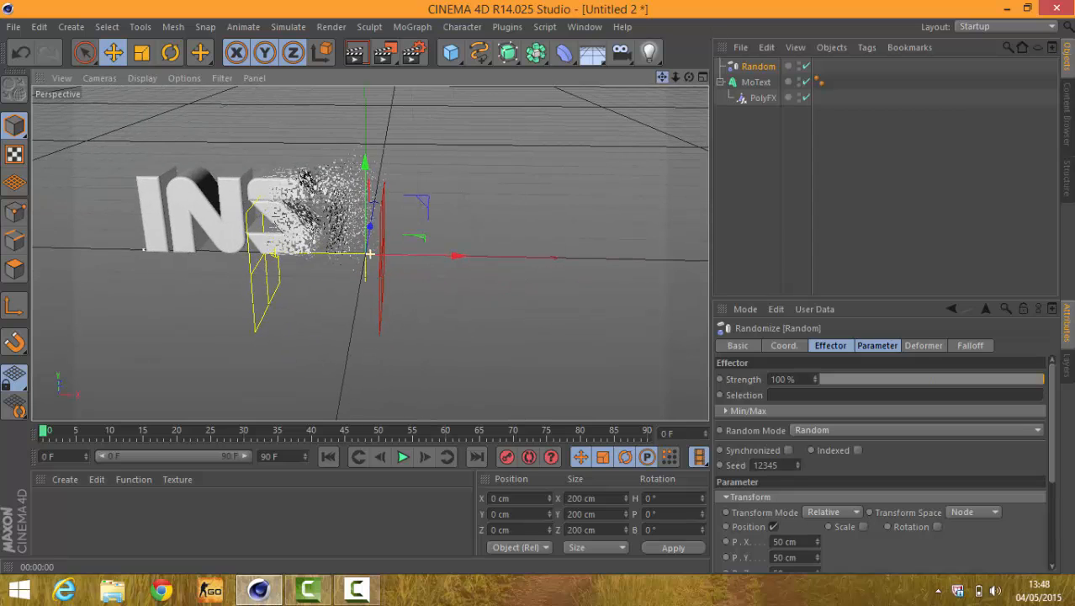
{"action": "left_click_drag", "start_coordinate": [456, 257], "coordinate": [566, 254]}
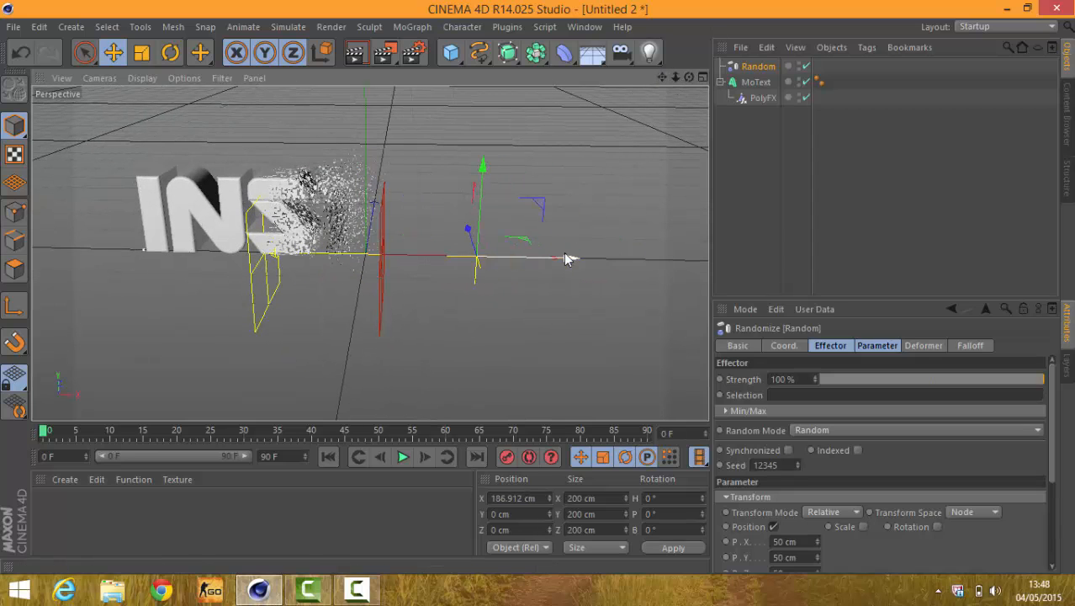
{"action": "key", "text": "ctrl+z"}
Step: Shift the PolyFX object along X to about 968 cm, past the end of the text
{"action": "left_click", "coordinate": [752, 98]}
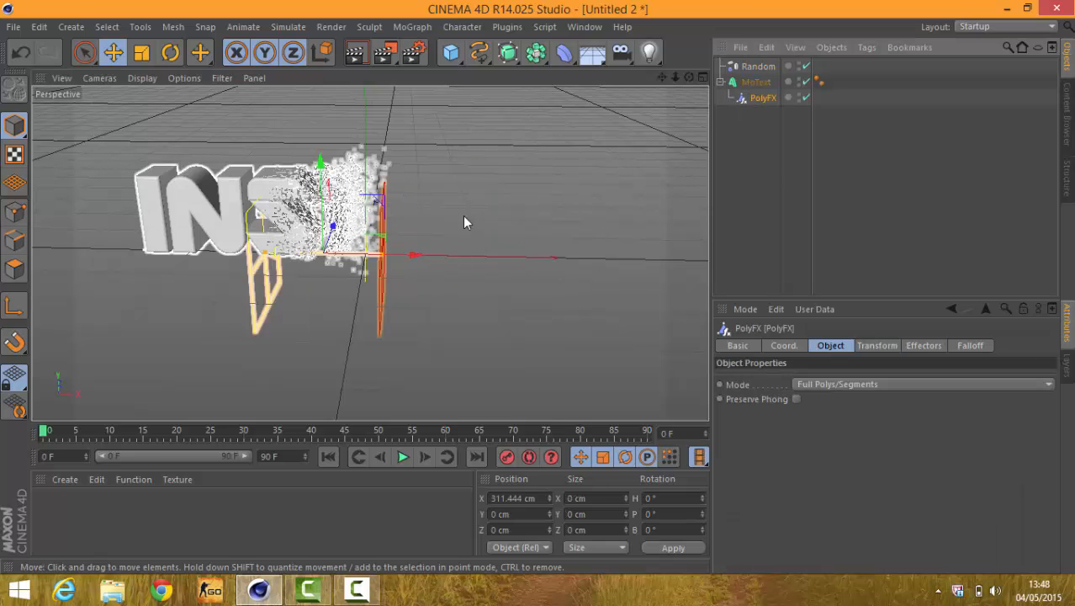
{"action": "left_click_drag", "start_coordinate": [414, 256], "coordinate": [748, 243]}
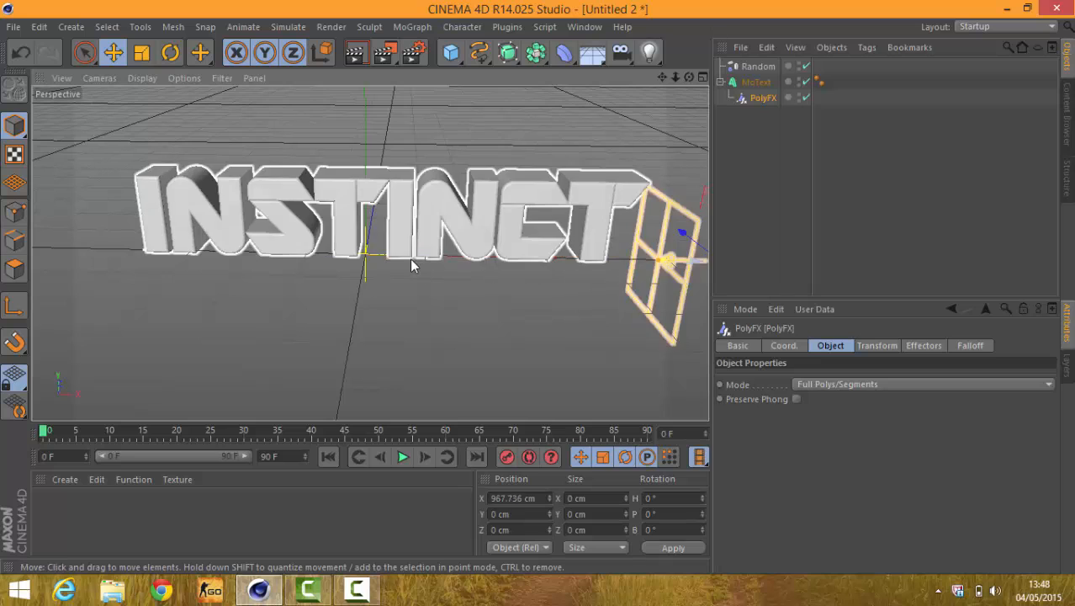
Step: Create a new material and set its colour to pure red (255, 0, 0)
{"action": "left_click", "coordinate": [52, 481]}
{"action": "left_click", "coordinate": [96, 345]}
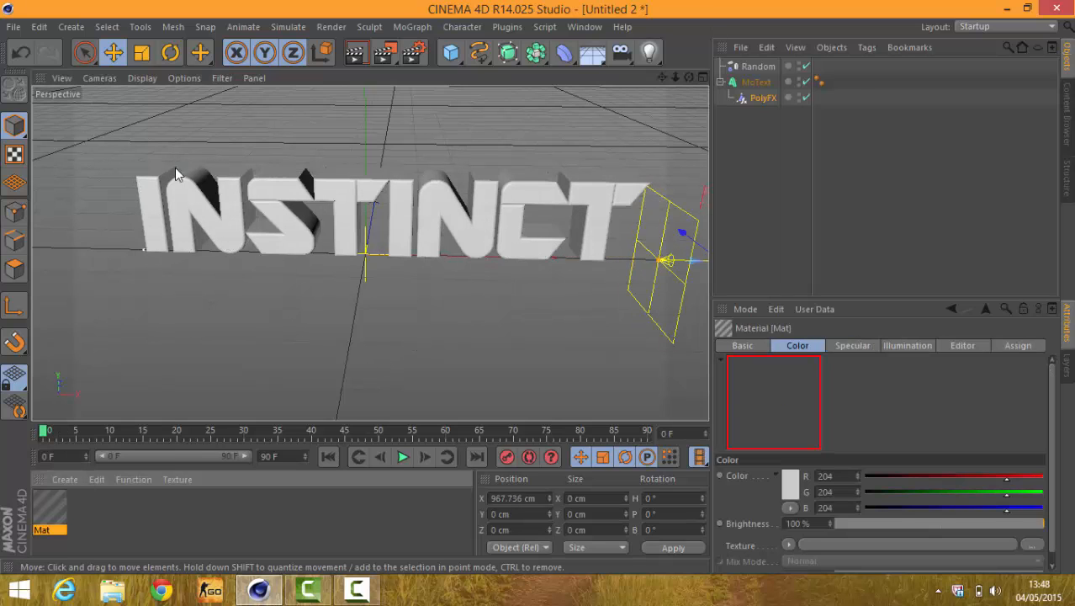
{"action": "double_click", "coordinate": [52, 517]}
{"action": "left_click", "coordinate": [414, 177]}
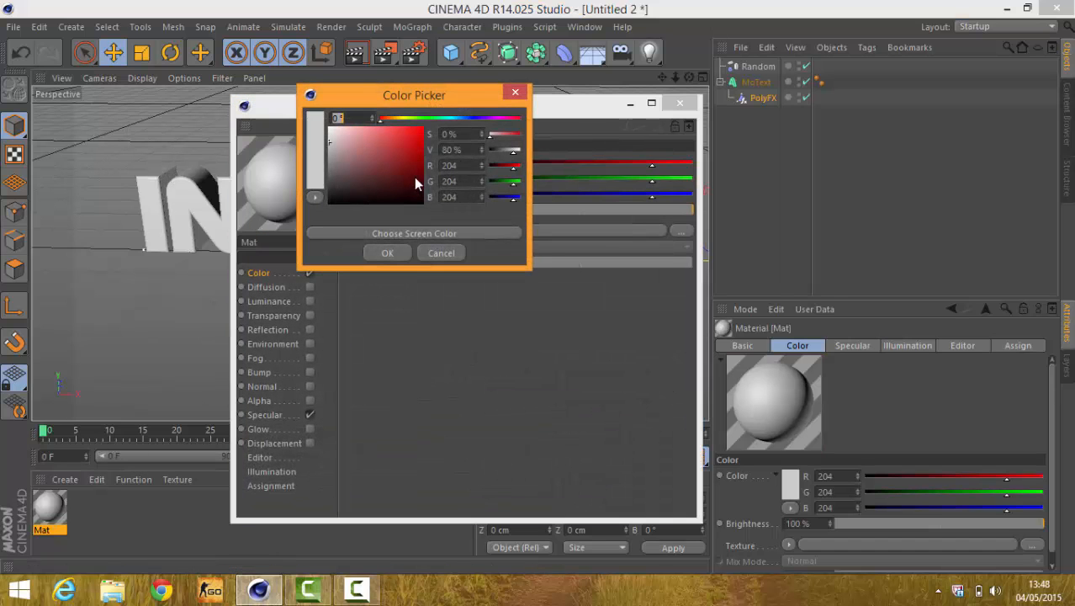
{"action": "left_click_drag", "start_coordinate": [415, 153], "coordinate": [436, 125]}
{"action": "left_click_drag", "start_coordinate": [396, 168], "coordinate": [419, 132]}
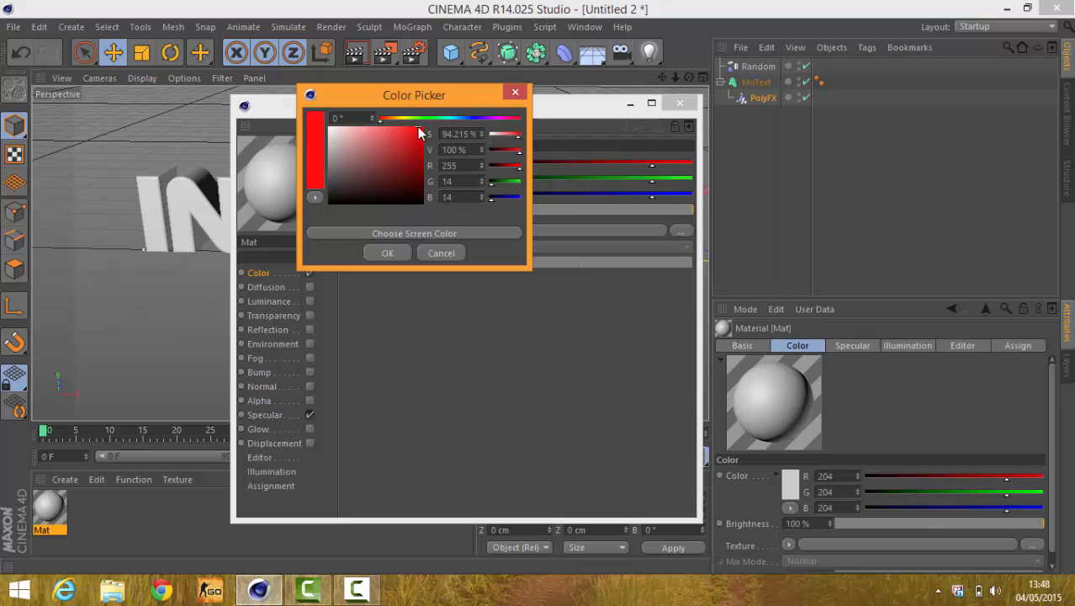
{"action": "left_click", "coordinate": [389, 253]}
Step: Enable reflection on the red material at about 11% brightness and apply the material to the MoText
{"action": "left_click", "coordinate": [309, 329]}
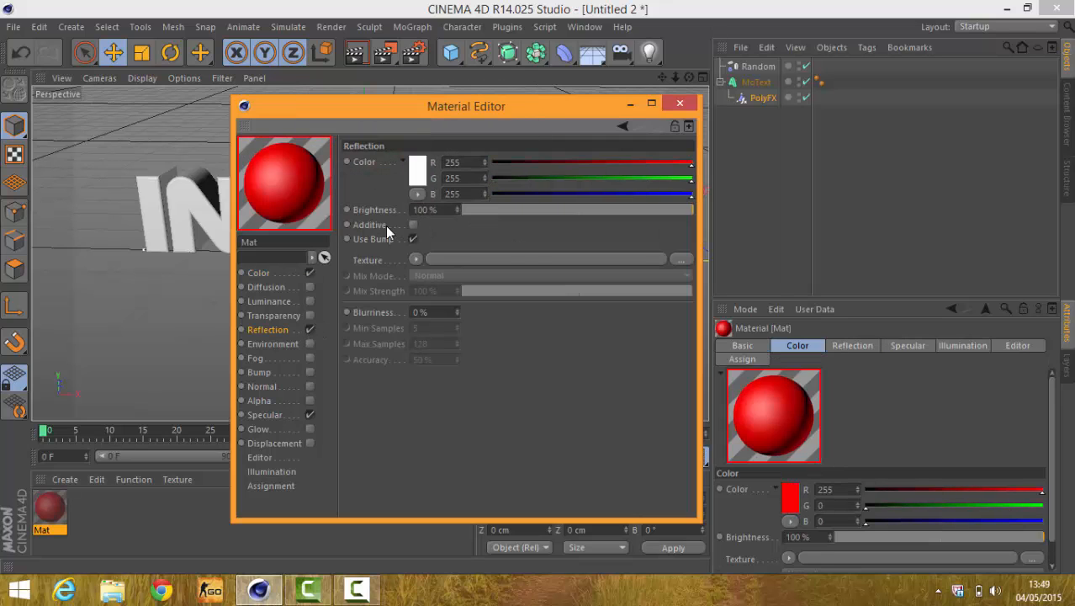
{"action": "left_click_drag", "start_coordinate": [484, 207], "coordinate": [518, 208]}
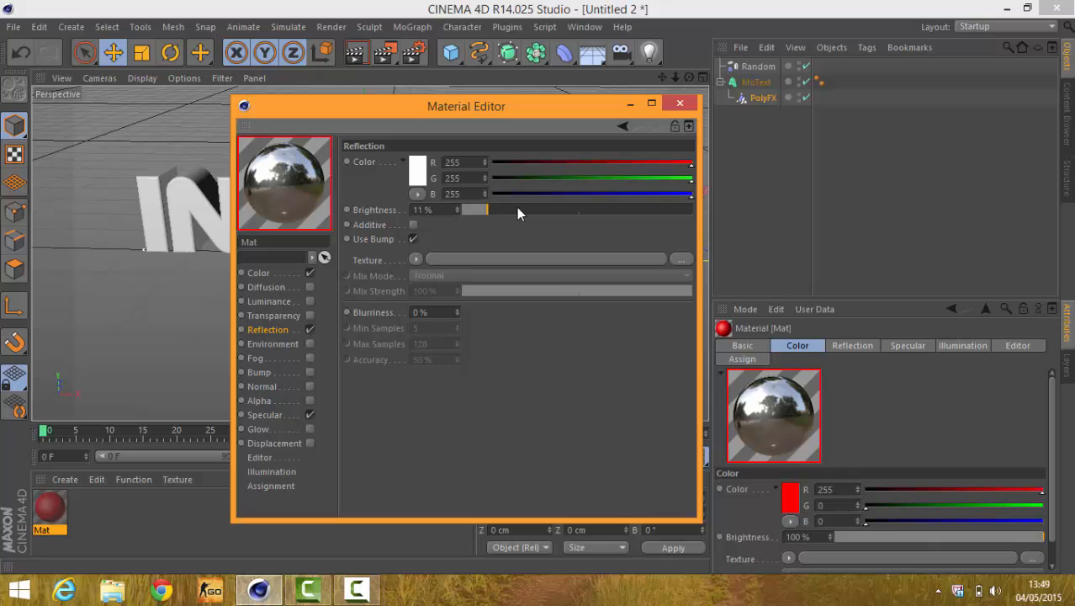
{"action": "left_click", "coordinate": [679, 104]}
{"action": "left_click_drag", "start_coordinate": [153, 296], "coordinate": [223, 224]}
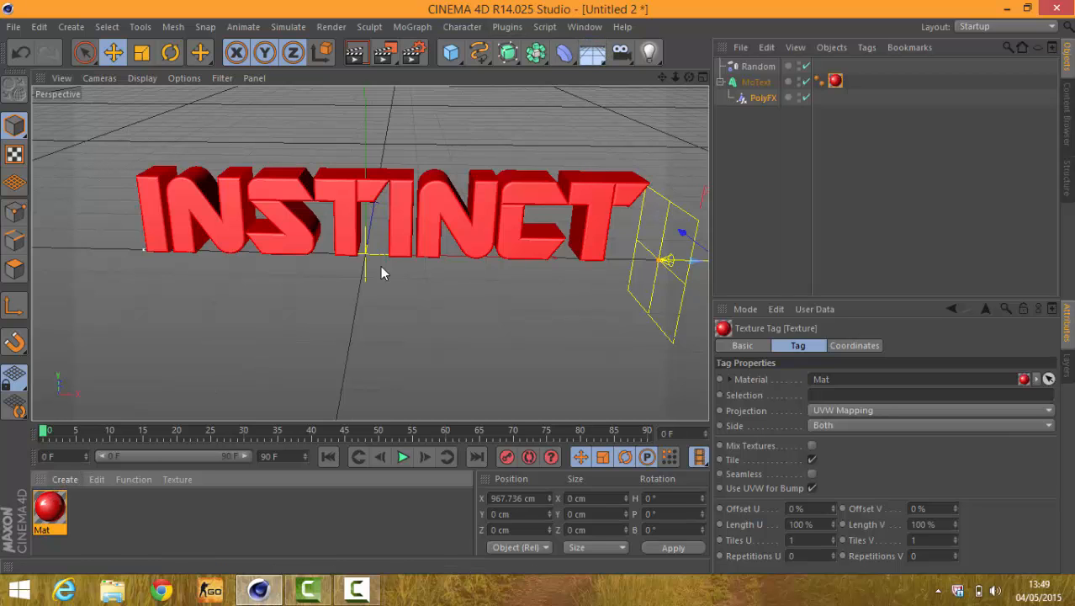
Step: Add a Floor object beneath the text and delete the duplicate floor
{"action": "left_click", "coordinate": [597, 52]}
{"action": "left_click", "coordinate": [597, 52]}
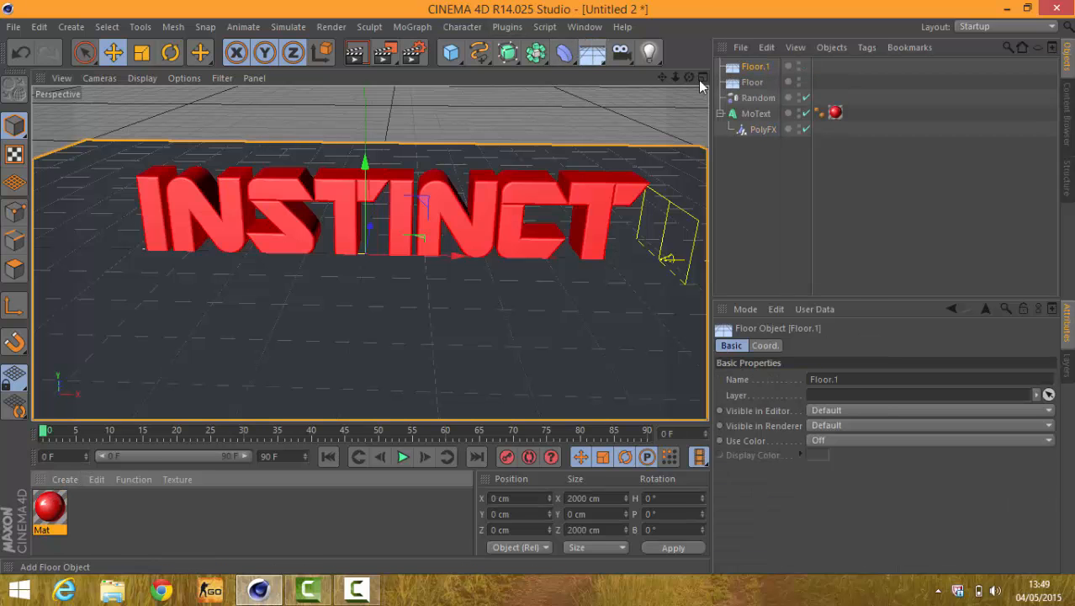
{"action": "key", "text": "Delete"}
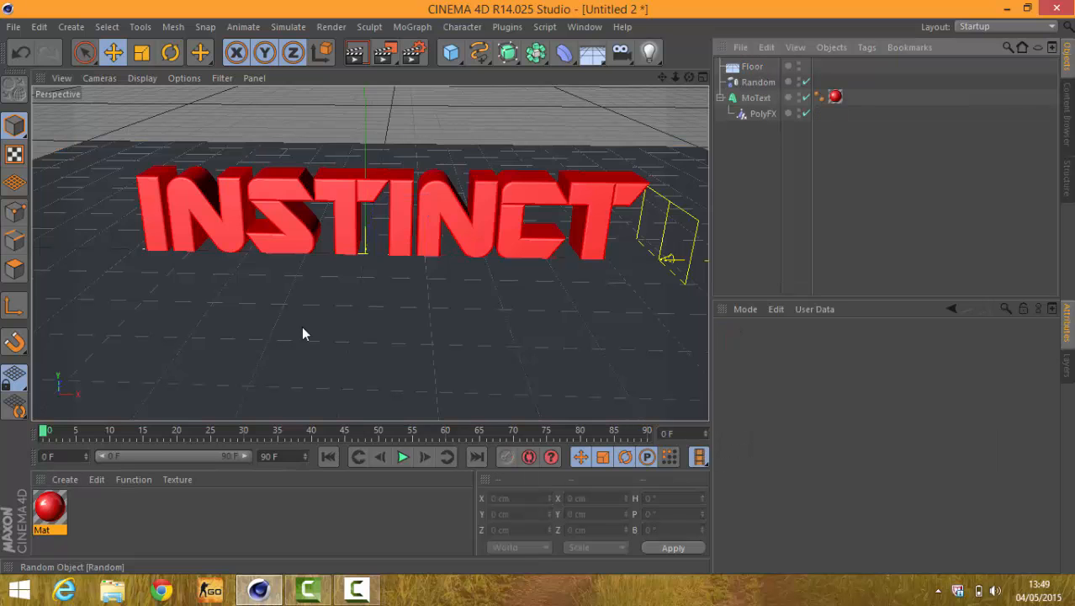
Step: Create a second material with a near-white colour (244, 244, 244) and apply it to the floor
{"action": "left_click", "coordinate": [65, 478]}
{"action": "left_click", "coordinate": [110, 341]}
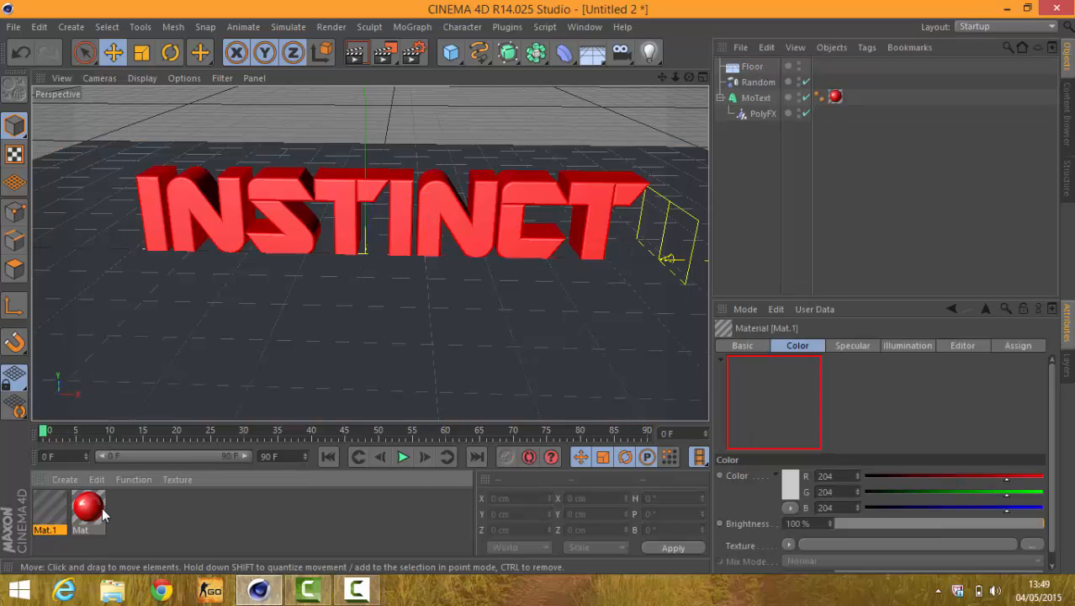
{"action": "double_click", "coordinate": [56, 515]}
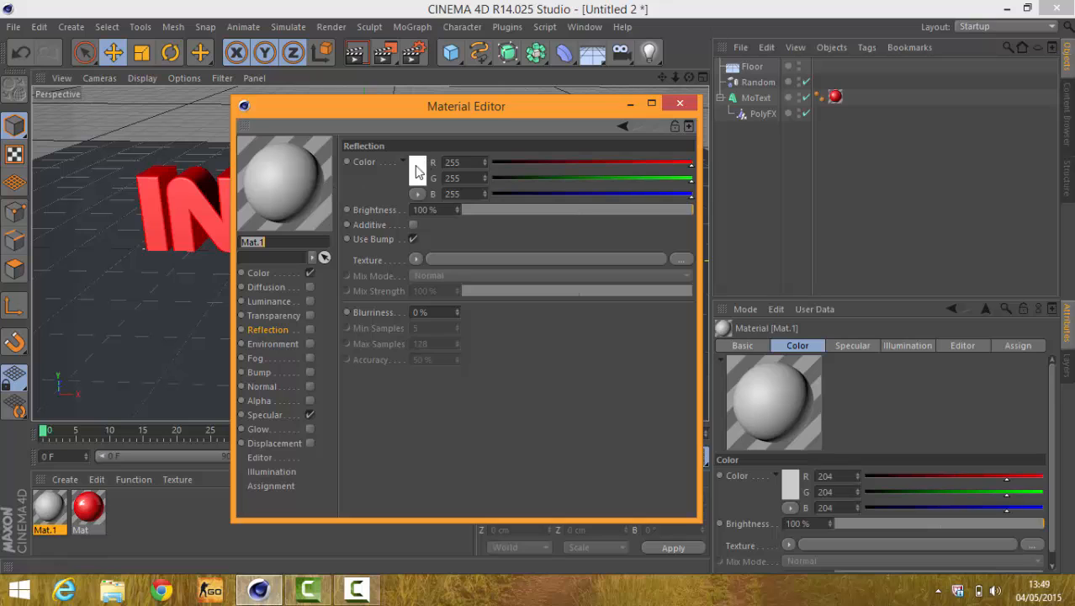
{"action": "left_click", "coordinate": [278, 272]}
{"action": "left_click", "coordinate": [420, 174]}
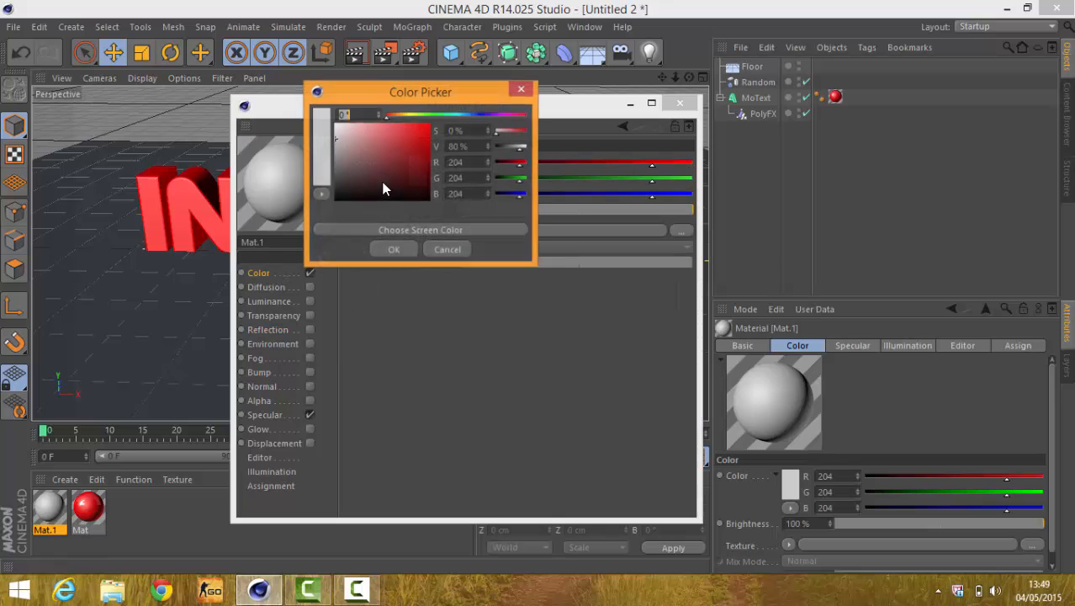
{"action": "left_click", "coordinate": [333, 128]}
{"action": "left_click", "coordinate": [334, 129]}
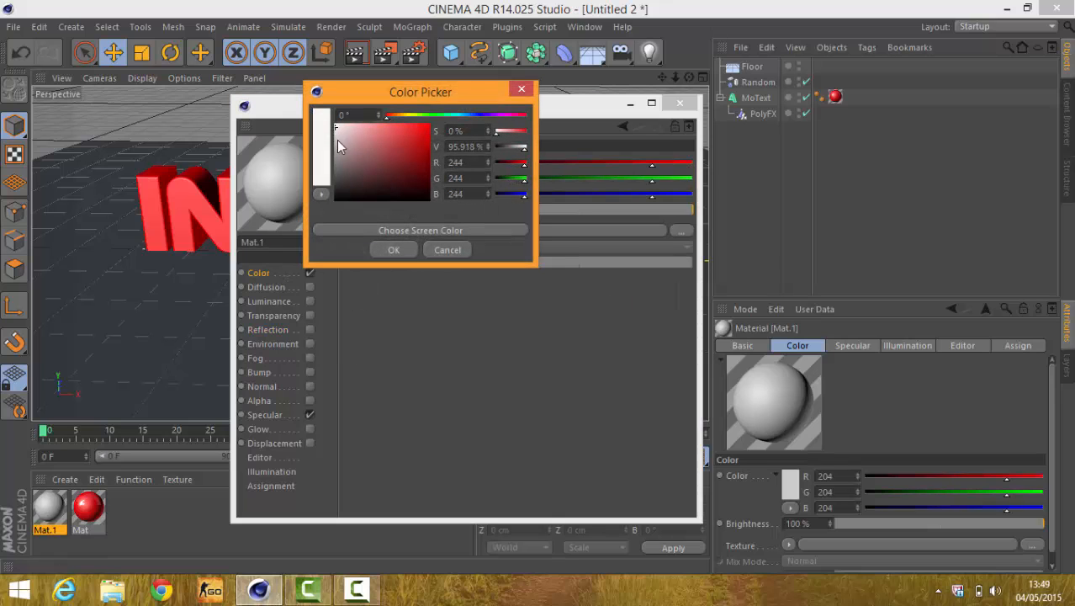
{"action": "left_click", "coordinate": [394, 251]}
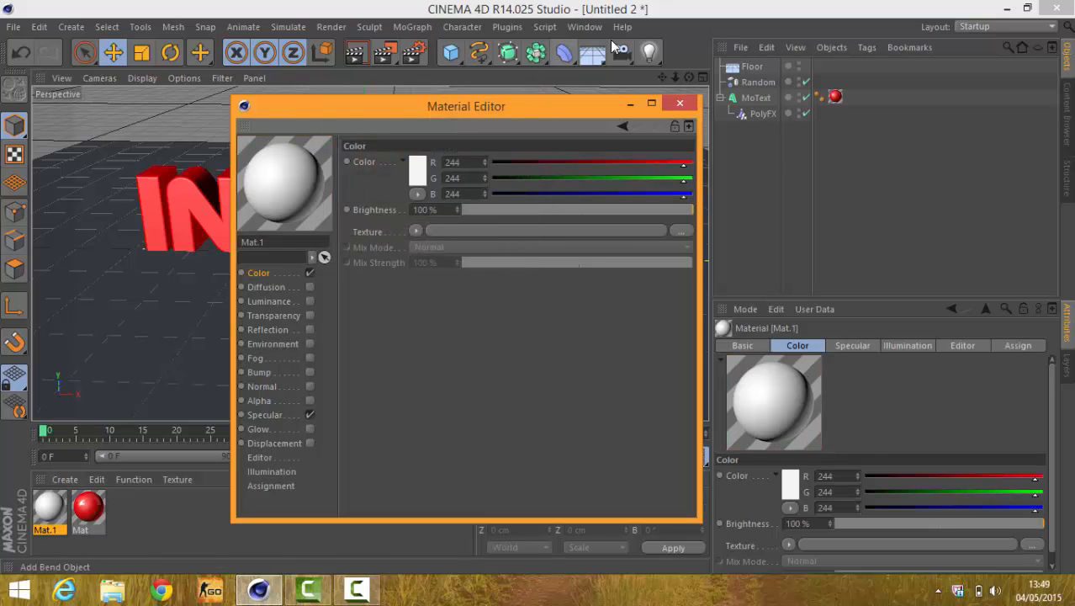
{"action": "left_click", "coordinate": [677, 103]}
{"action": "left_click_drag", "start_coordinate": [98, 339], "coordinate": [100, 339]}
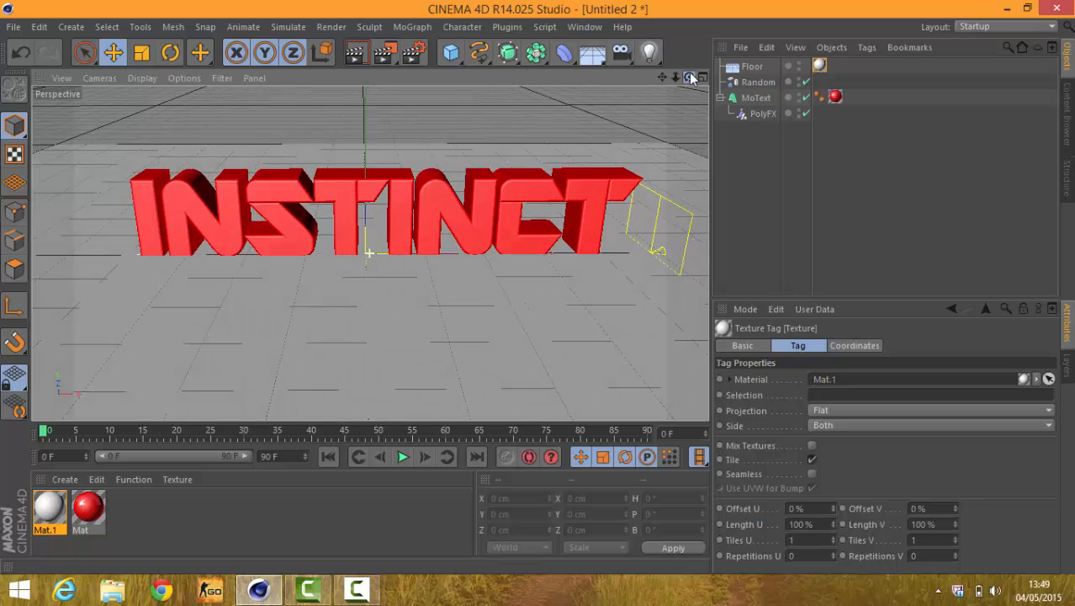
Step: Add a light and place it above and in front of the text at about X 175, Y 299, Z -247 cm
{"action": "left_click", "coordinate": [648, 52]}
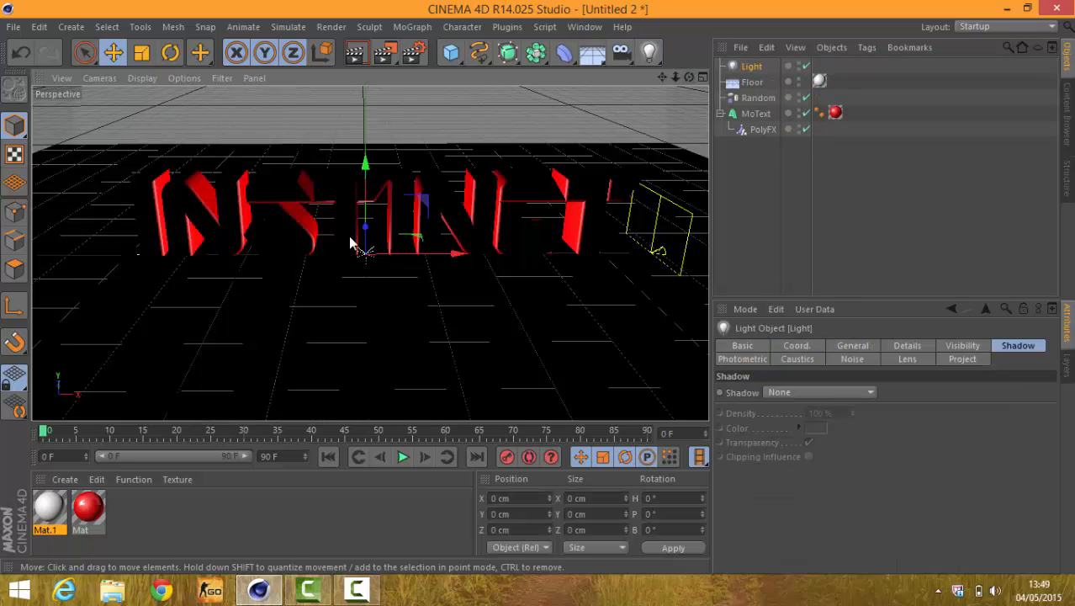
{"action": "left_click_drag", "start_coordinate": [363, 141], "coordinate": [363, 88]}
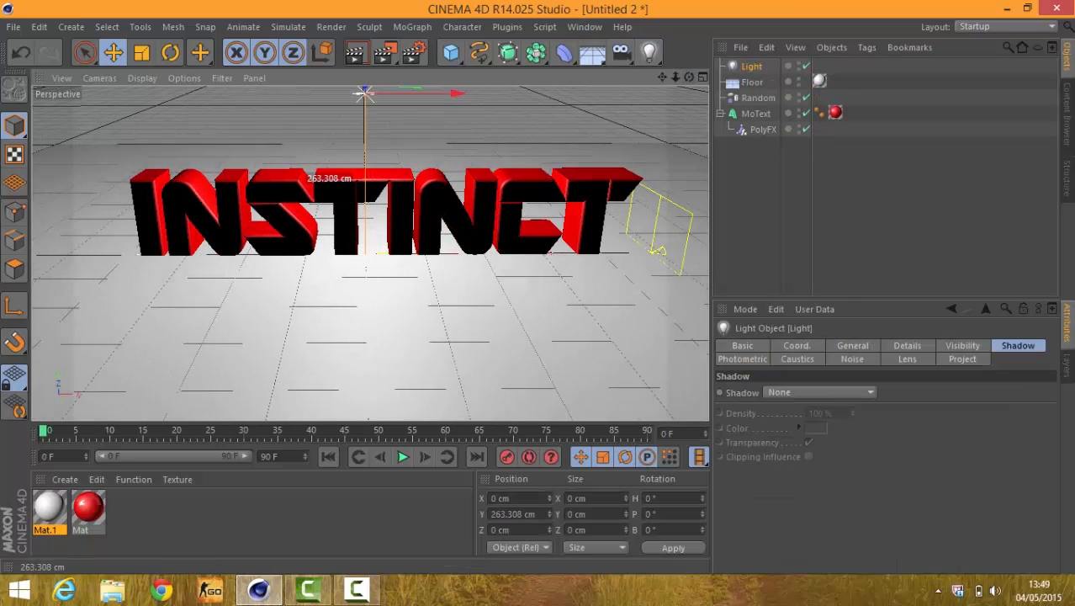
{"action": "left_click_drag", "start_coordinate": [661, 78], "coordinate": [592, 136]}
{"action": "left_click_drag", "start_coordinate": [382, 142], "coordinate": [498, 133]}
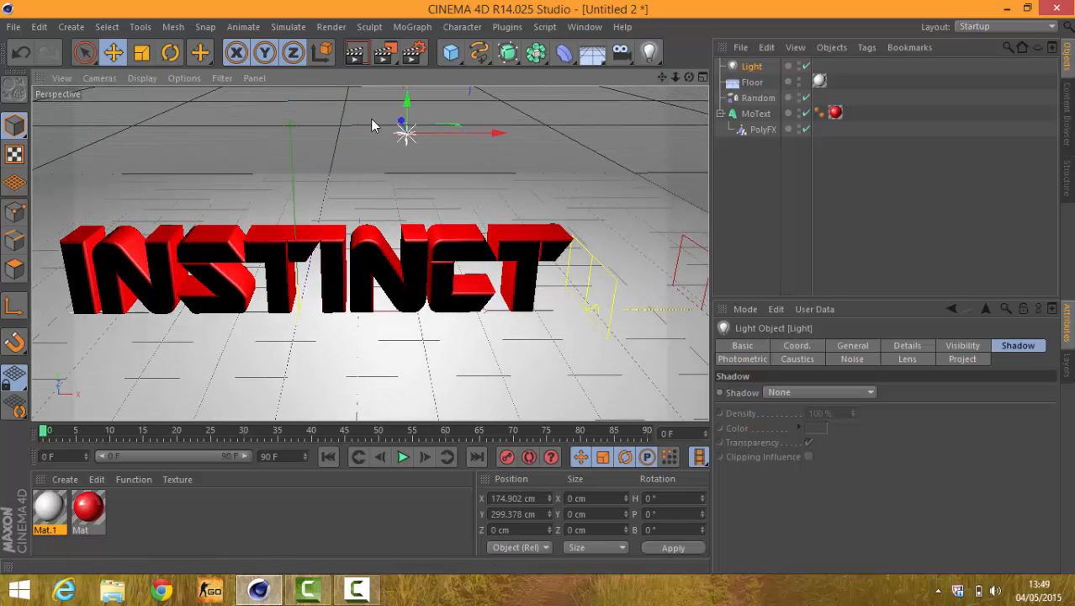
{"action": "left_click_drag", "start_coordinate": [401, 126], "coordinate": [419, 169]}
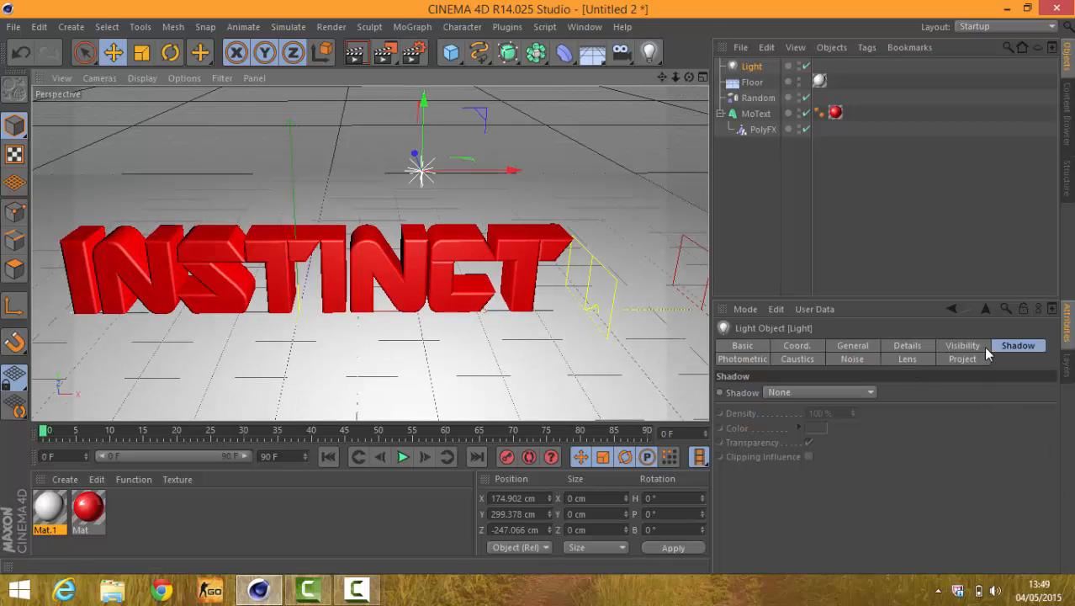
Step: Set the light's shadow type to Shadow Maps (Soft)
{"action": "left_click", "coordinate": [828, 393]}
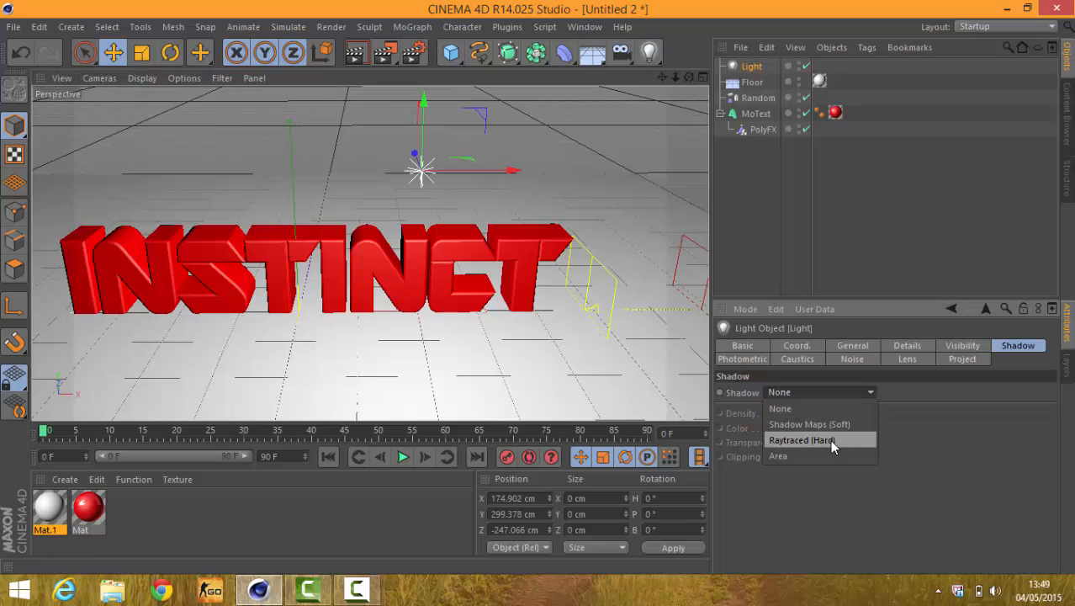
{"action": "left_click", "coordinate": [815, 424]}
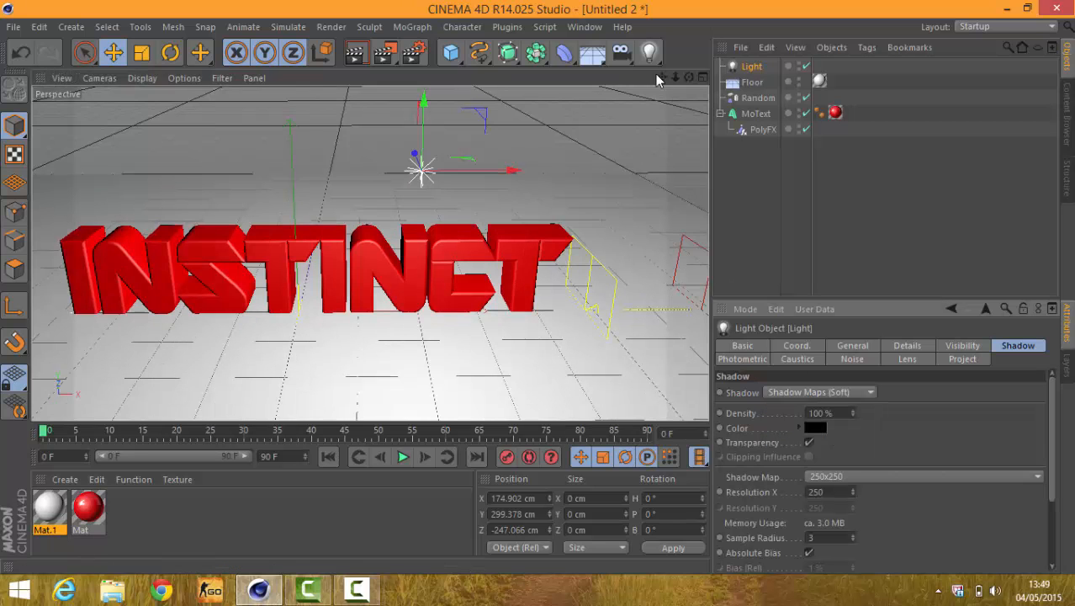
Step: Move the PolyFX object along X to about 569 cm and about 300 cm, rendering a preview of the view at each position
{"action": "left_click_drag", "start_coordinate": [662, 77], "coordinate": [540, 45]}
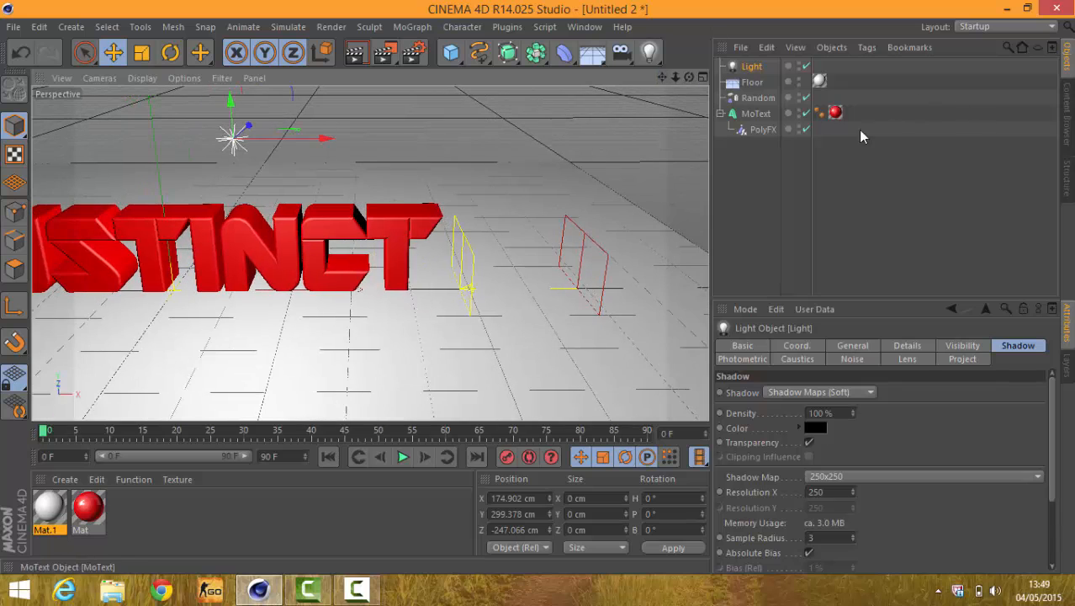
{"action": "left_click", "coordinate": [762, 131]}
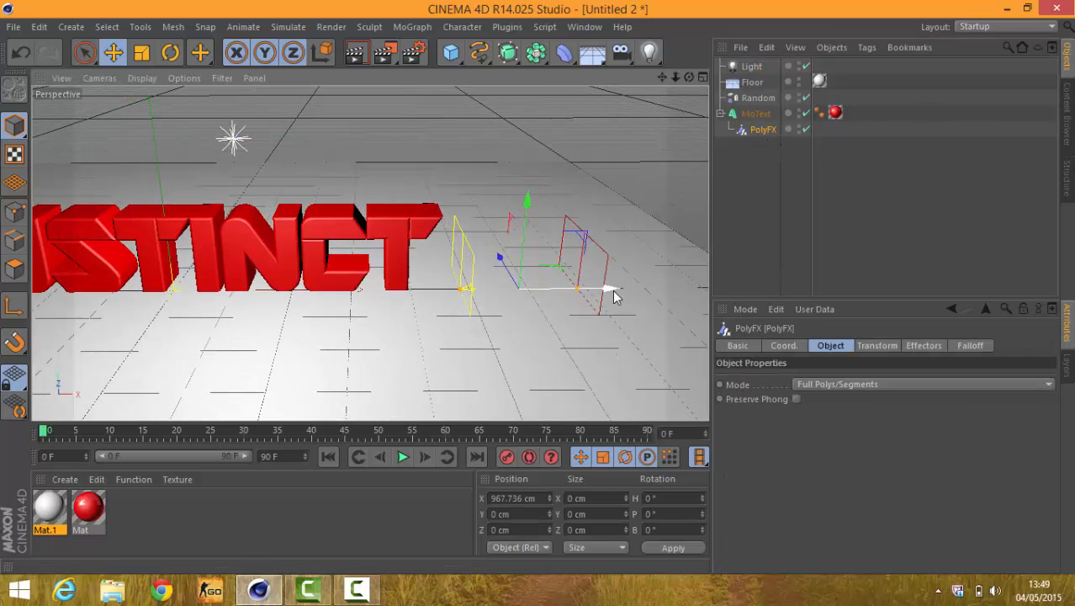
{"action": "left_click_drag", "start_coordinate": [612, 296], "coordinate": [380, 312]}
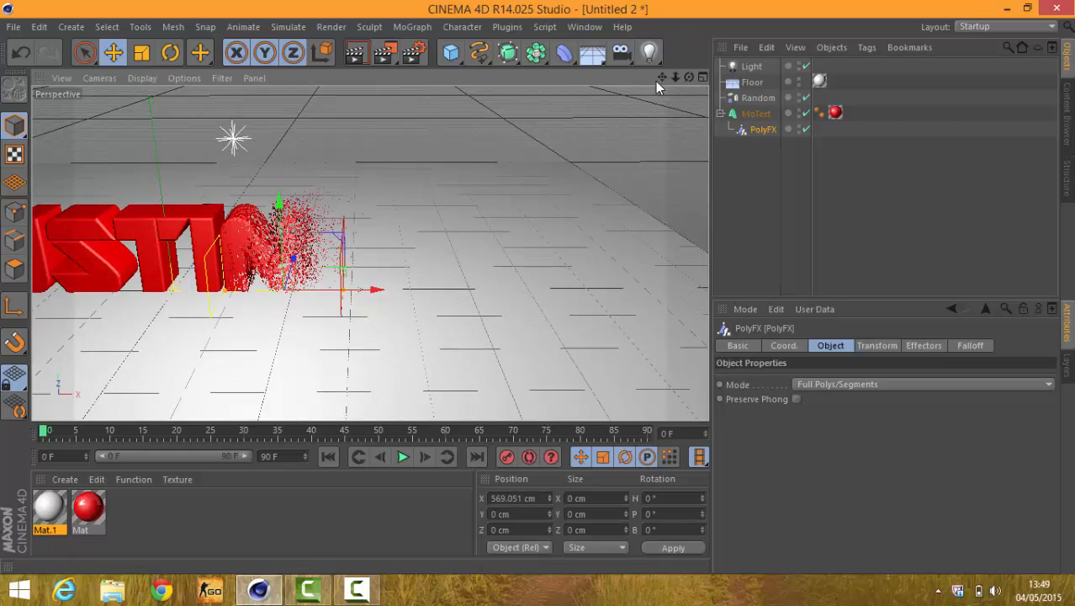
{"action": "mouse_move", "coordinate": [662, 77]}
{"action": "left_mouse_down"}
{"action": "mouse_move", "coordinate": [653, 80]}
{"action": "mouse_move", "coordinate": [701, 85]}
{"action": "mouse_move", "coordinate": [670, 78]}
{"action": "left_mouse_up"}
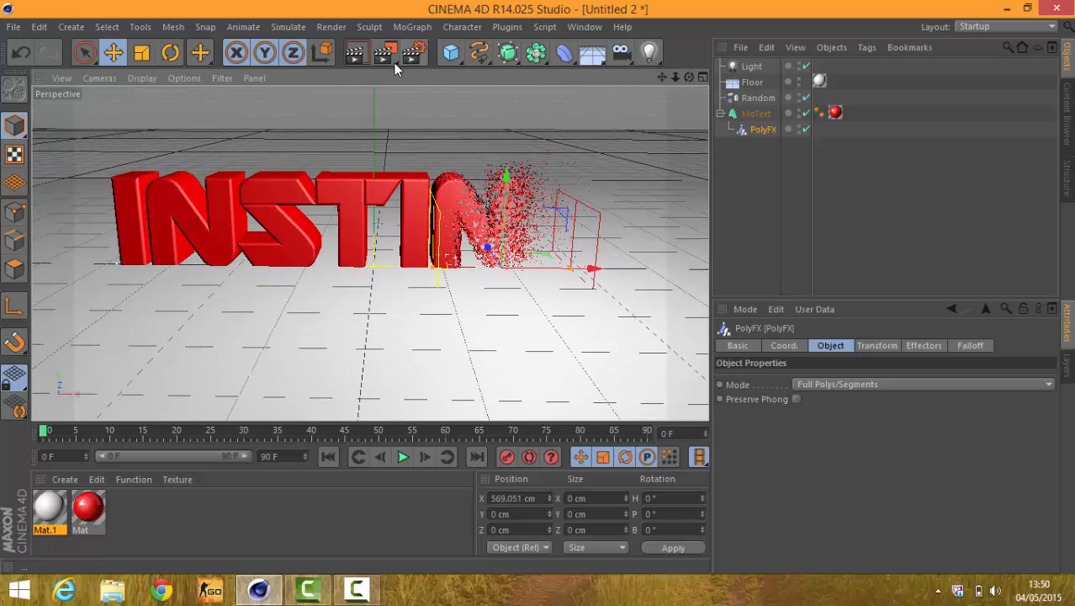
{"action": "left_click", "coordinate": [355, 58]}
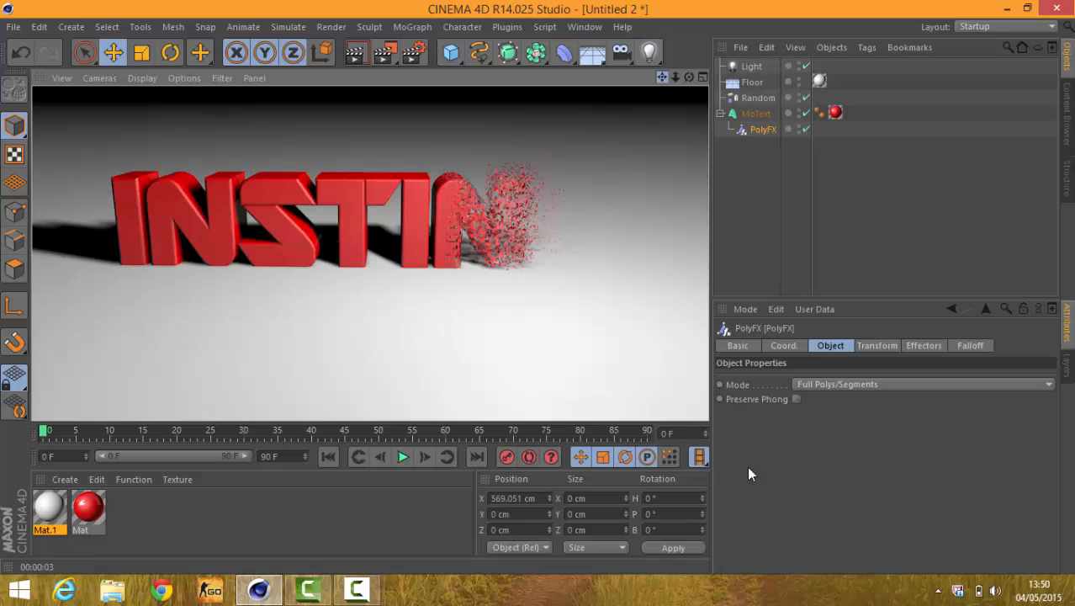
{"action": "left_click_drag", "start_coordinate": [588, 275], "coordinate": [383, 279]}
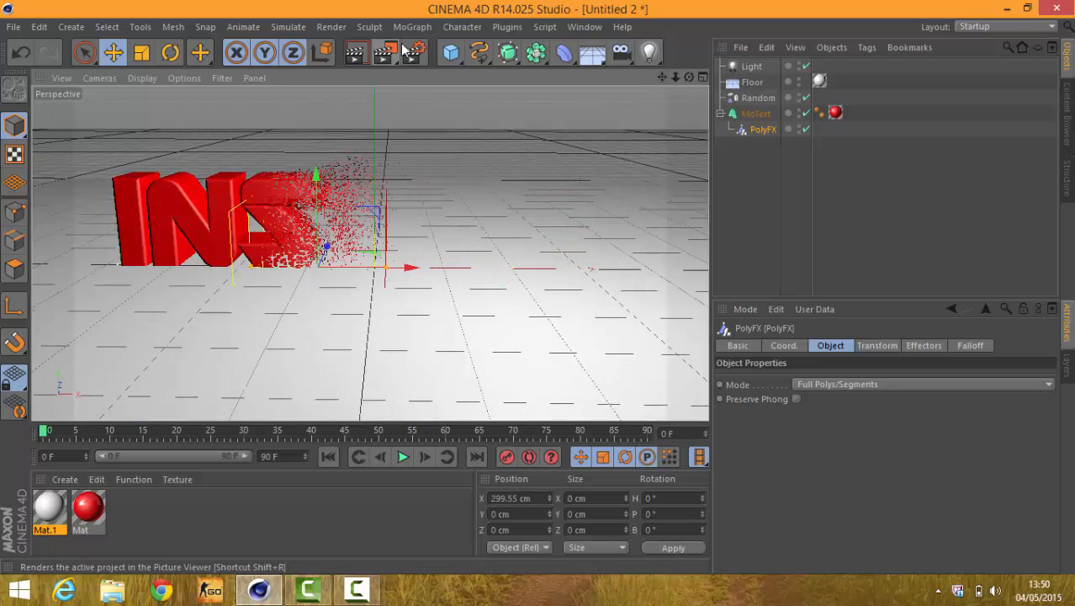
{"action": "left_click", "coordinate": [357, 53]}
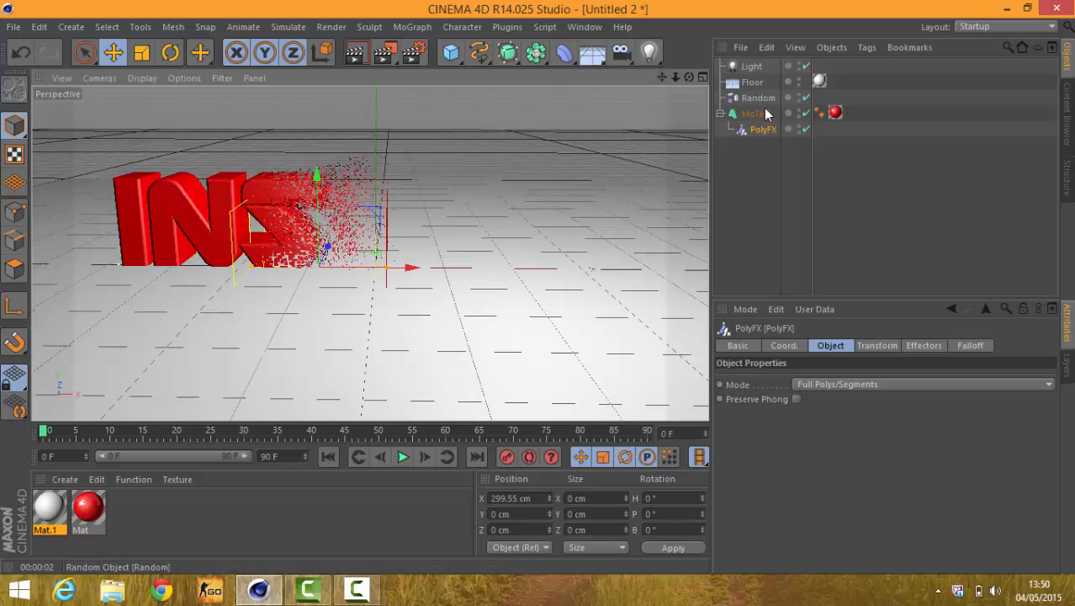
Step: Keyframe the PolyFX object's X position at about -180 cm on frame 0 and about 955 cm on frame 45
{"action": "left_click_drag", "start_coordinate": [402, 268], "coordinate": [90, 251]}
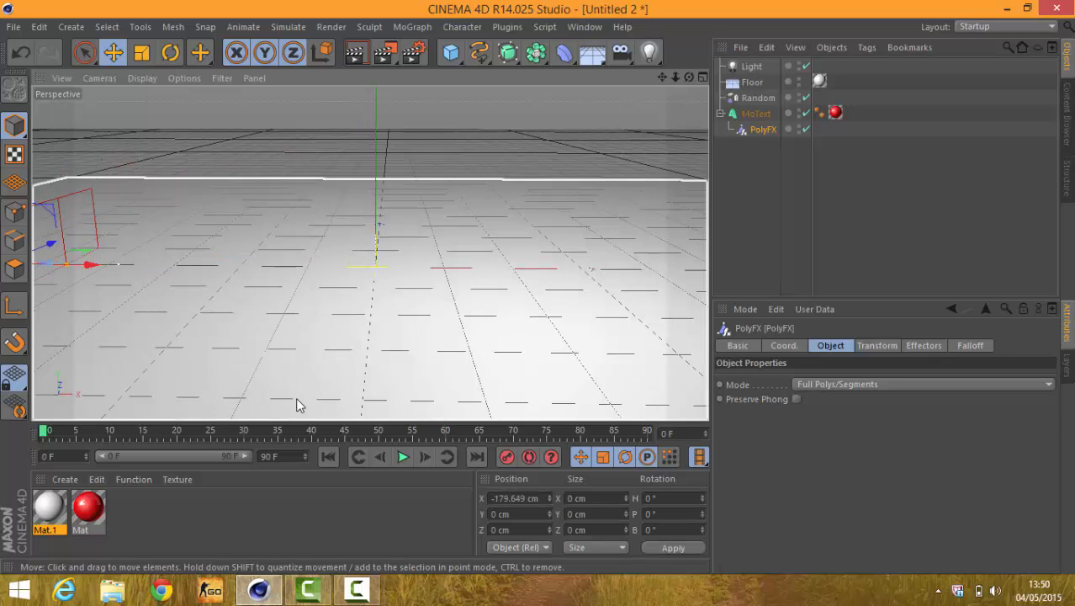
{"action": "left_click", "coordinate": [509, 459]}
{"action": "left_click", "coordinate": [345, 433]}
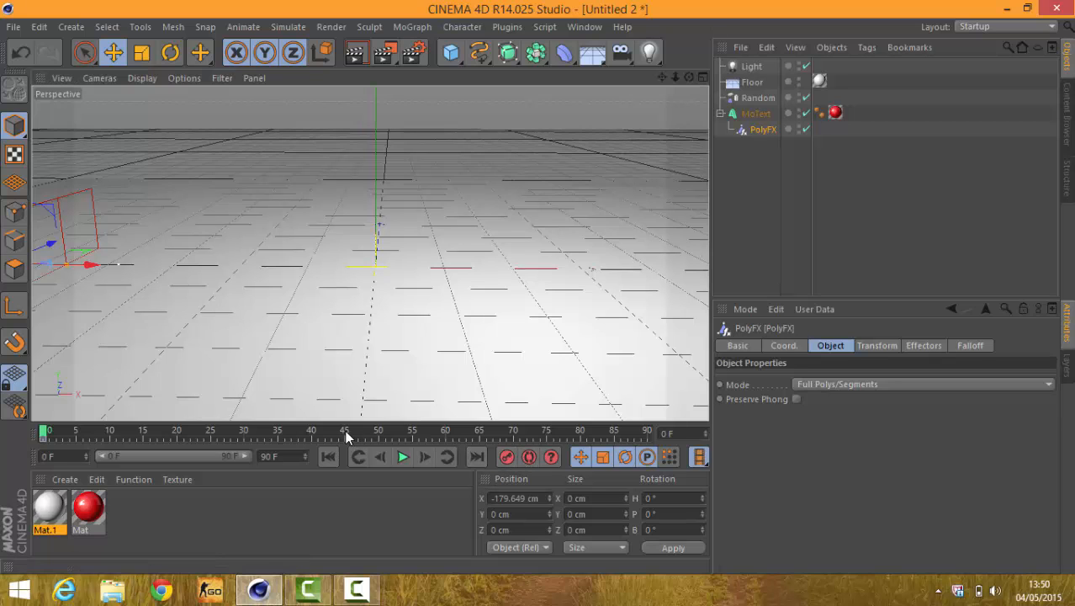
{"action": "left_click_drag", "start_coordinate": [93, 265], "coordinate": [408, 271]}
{"action": "mouse_move", "coordinate": [708, 271]}
{"action": "left_mouse_down"}
{"action": "mouse_move", "coordinate": [626, 278]}
{"action": "mouse_move", "coordinate": [708, 269]}
{"action": "left_mouse_up"}
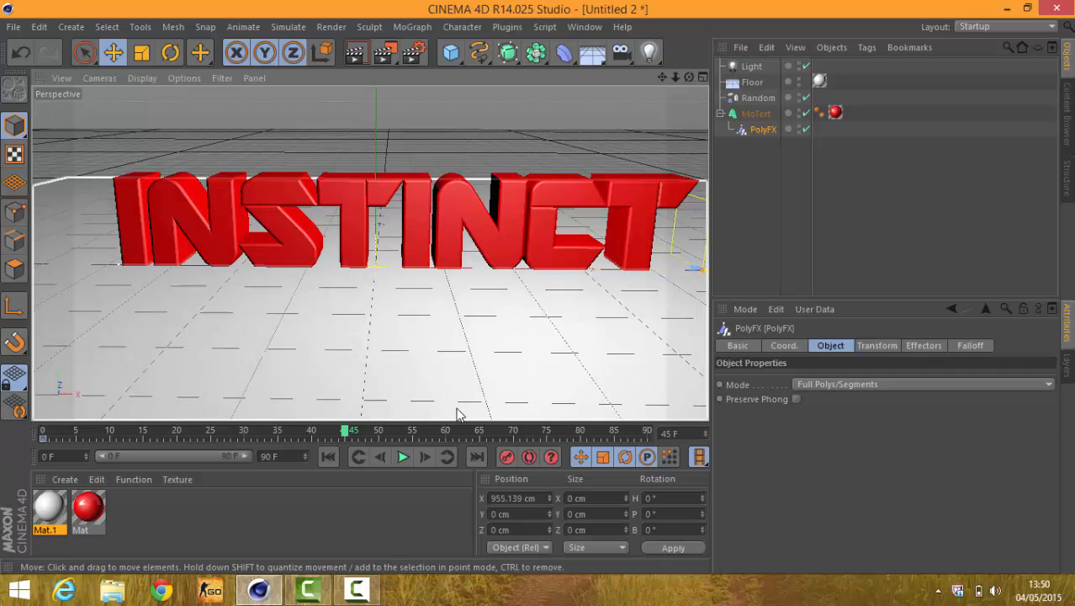
Step: Play the text animation from the start, stop it at frame 28 and render a preview of that frame
{"action": "left_click_drag", "start_coordinate": [345, 438], "coordinate": [22, 438]}
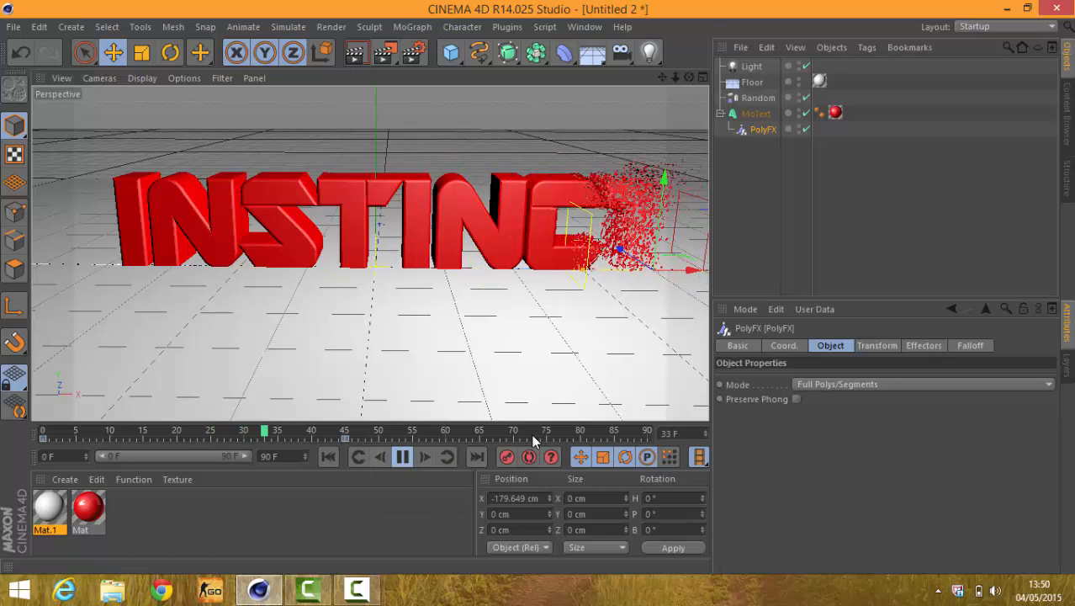
{"action": "left_click", "coordinate": [240, 429]}
{"action": "left_click", "coordinate": [403, 456]}
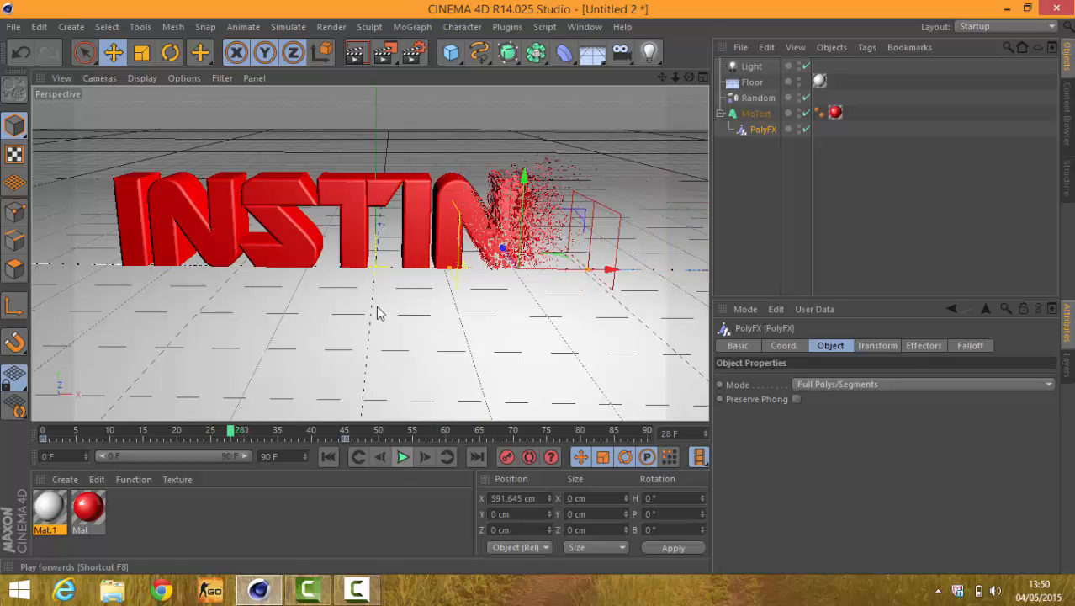
{"action": "left_click", "coordinate": [360, 56]}
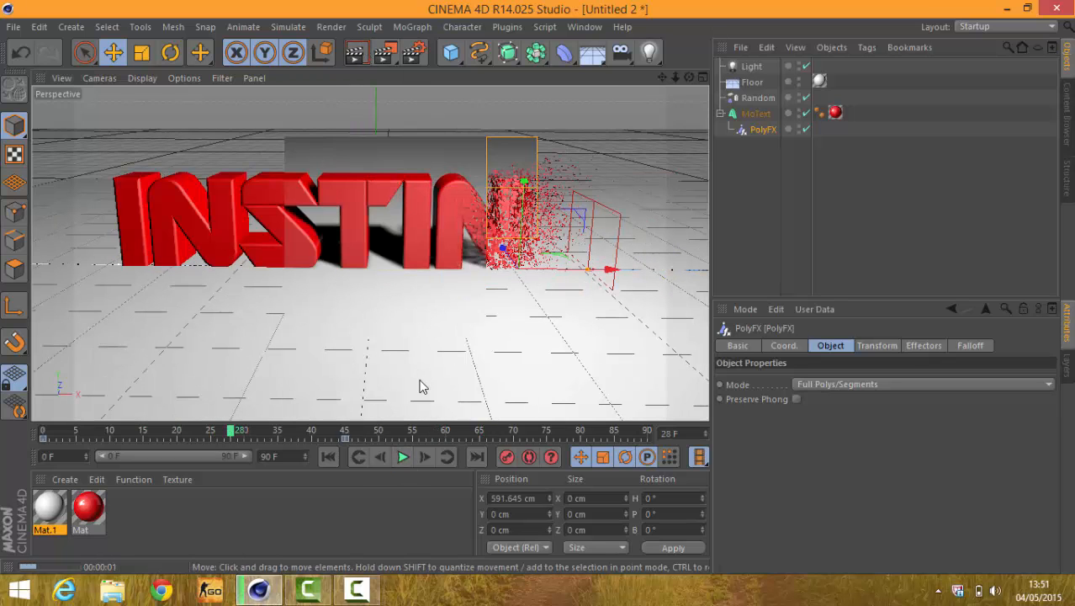